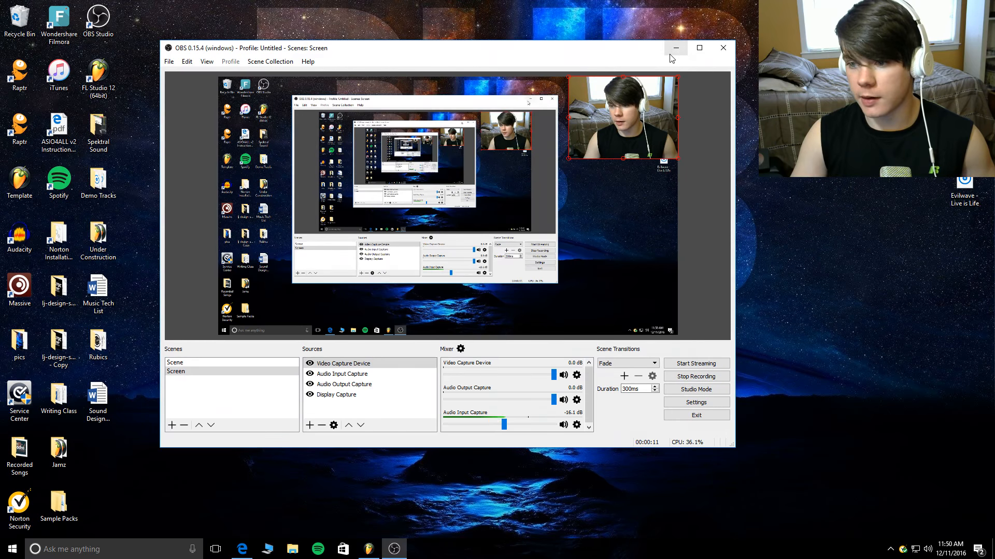
Minimize OBS and bring up the YouTube comments in Edge to read the request for the first growl in Evilwave's "Live is Life"
left_click(675, 48)
left_click(241, 549)
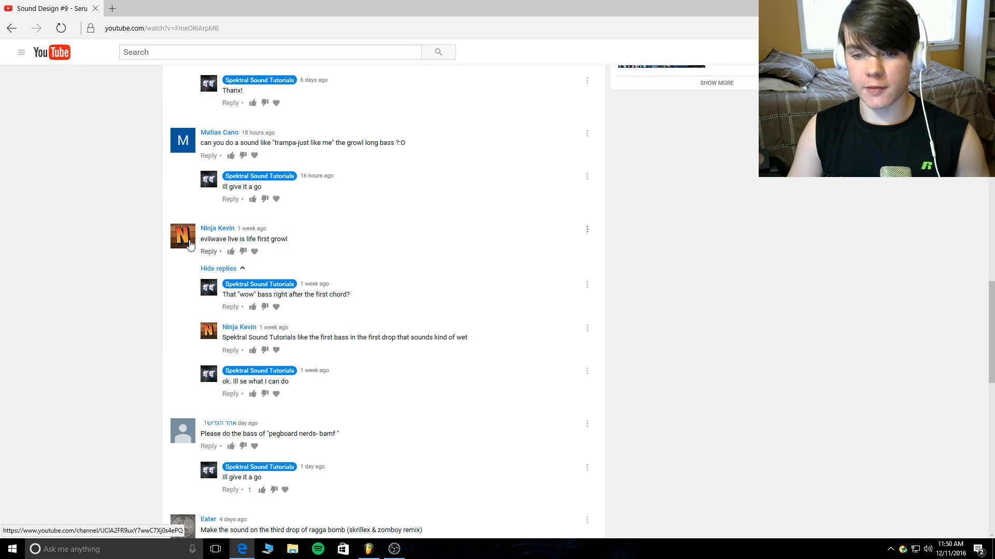
mouse_move(190, 244)
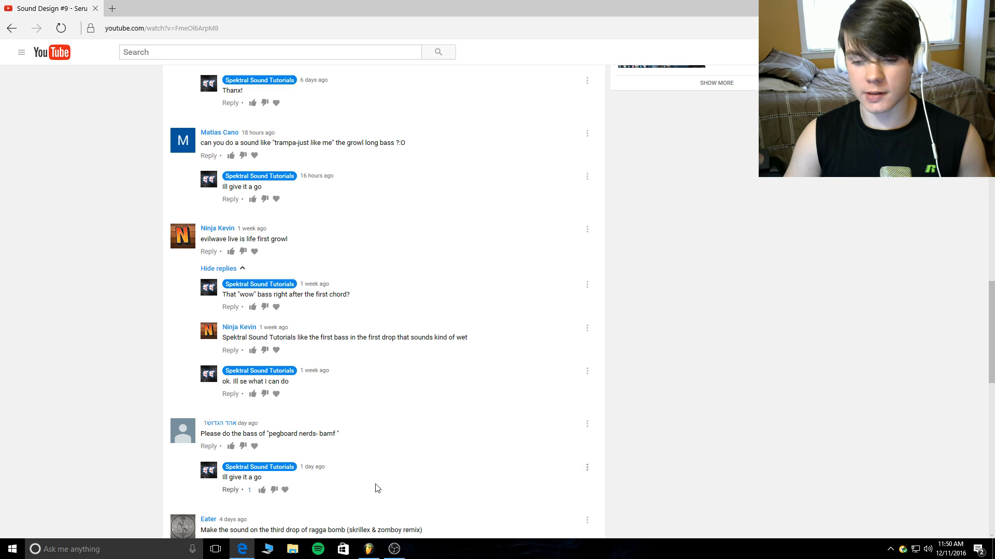
Switch to FL Studio and play the "Evilwave - Live is Life" clip from its start, then stop playback
left_click(369, 549)
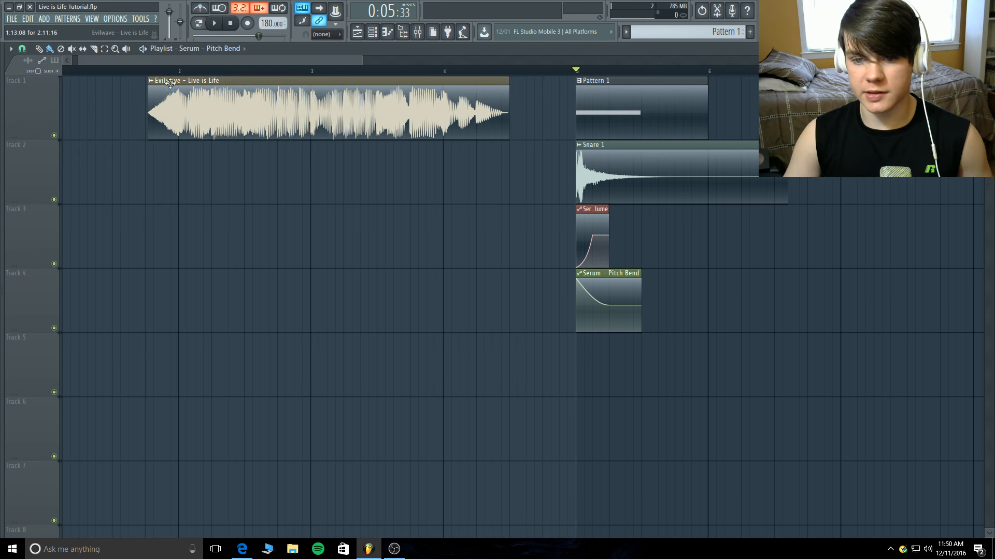
left_click(146, 69)
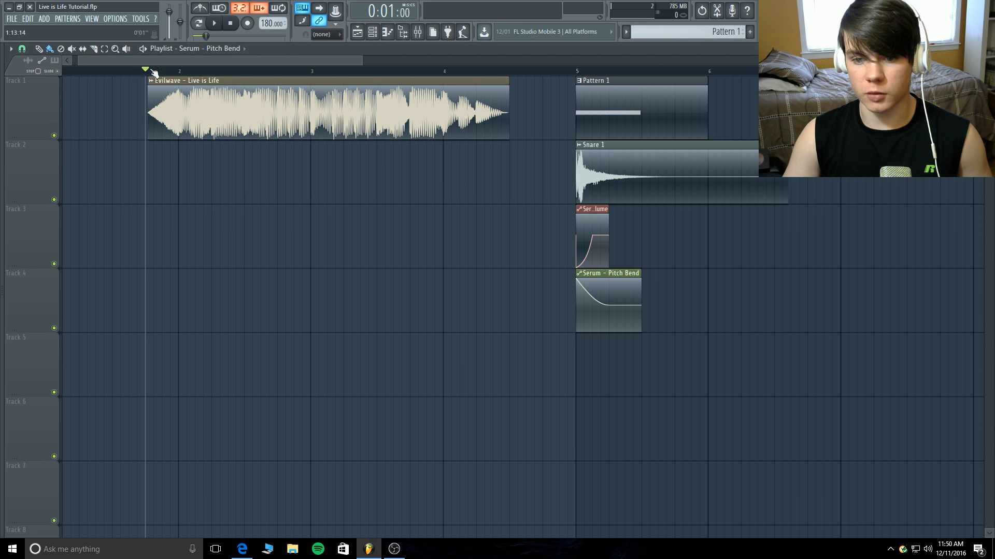
left_click(216, 24)
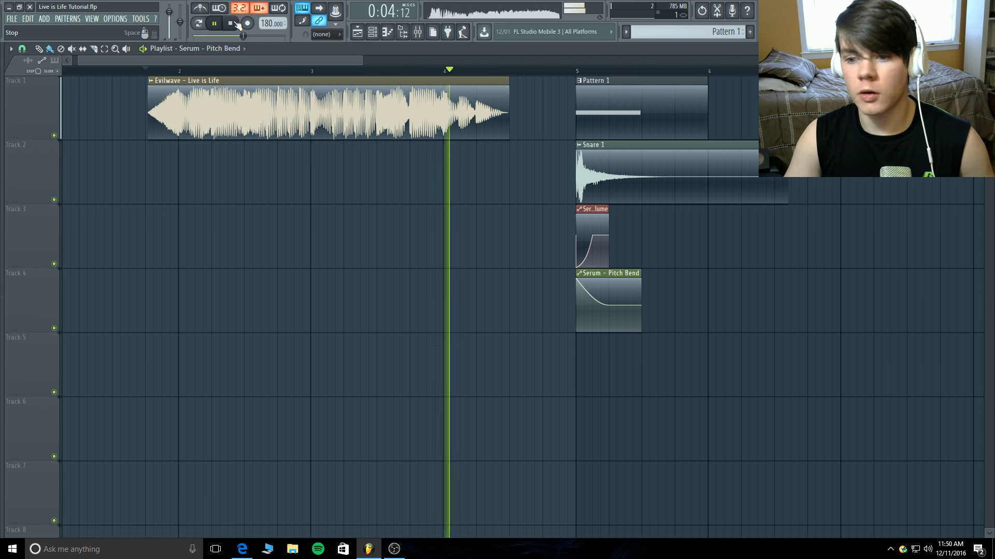
left_click(231, 24)
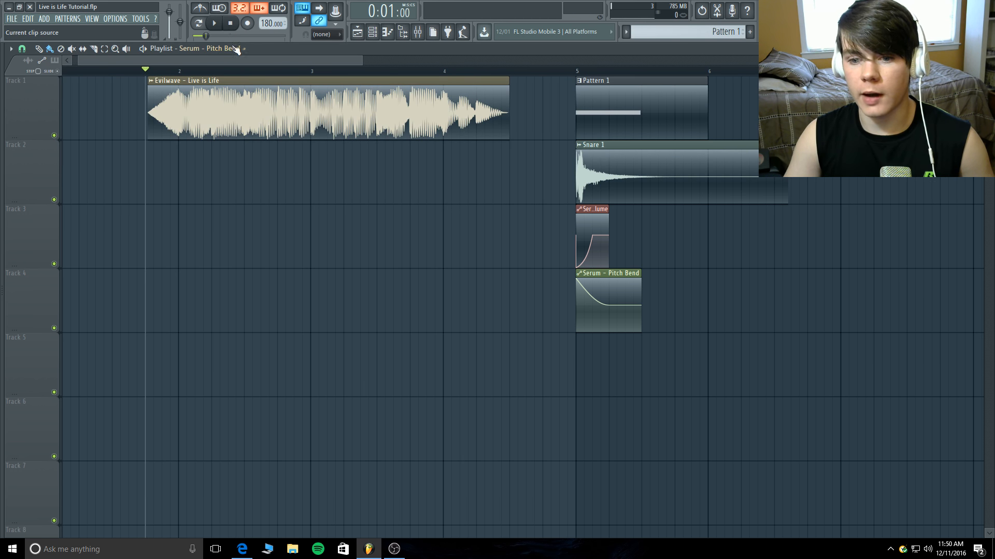
Listen to short excerpts of the Evilwave clip, starting at bar 2 and around the middle of bar 3
left_click(186, 72)
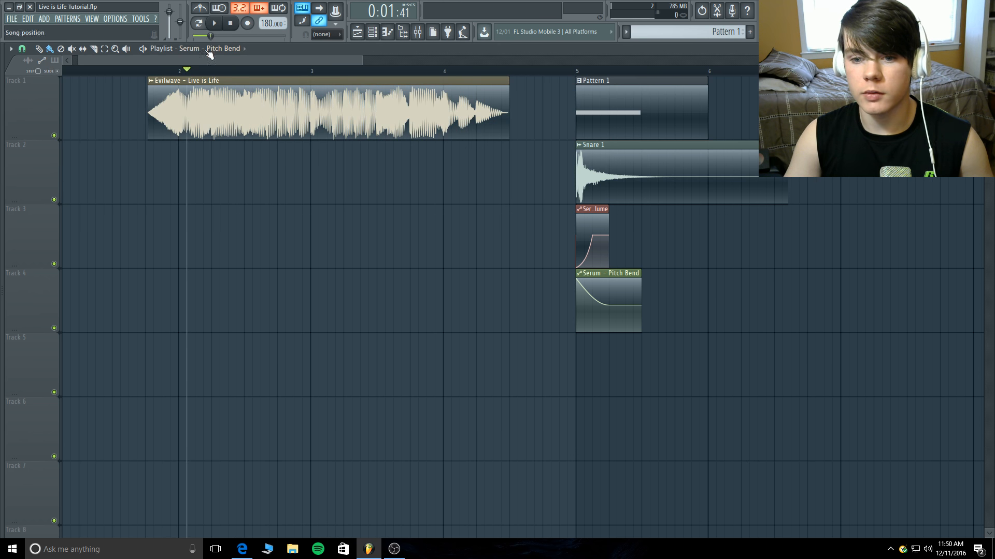
left_click(184, 70)
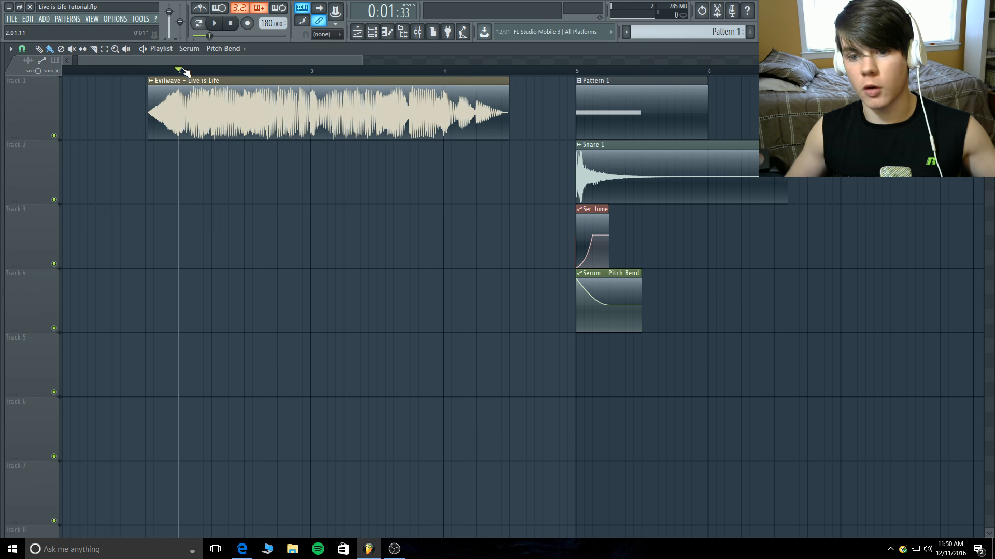
left_click(215, 24)
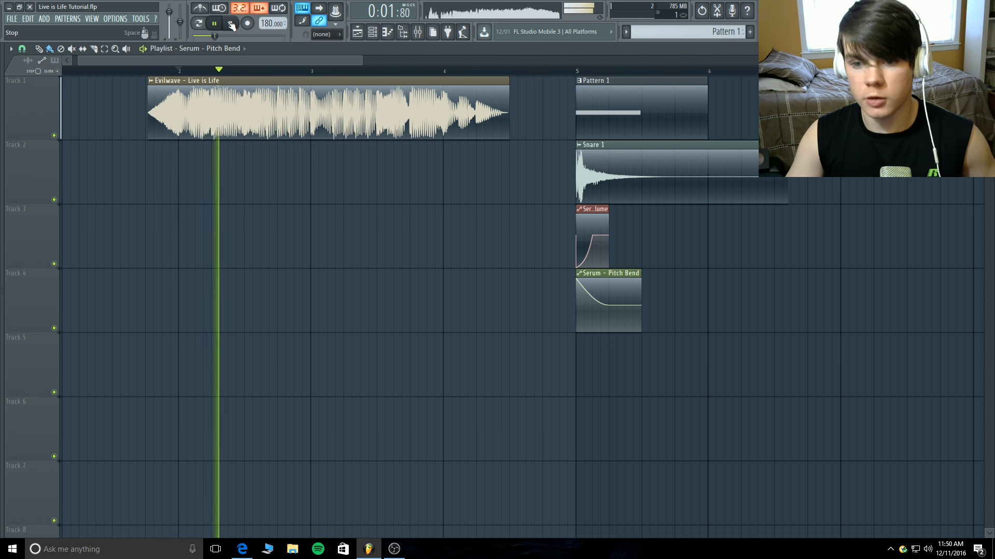
left_click(231, 24)
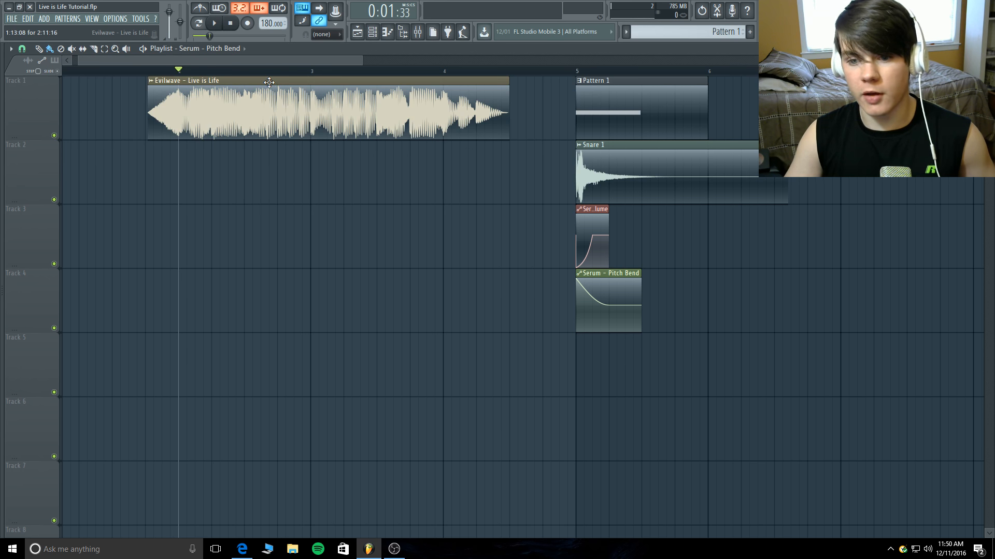
left_click(379, 72)
left_click(214, 22)
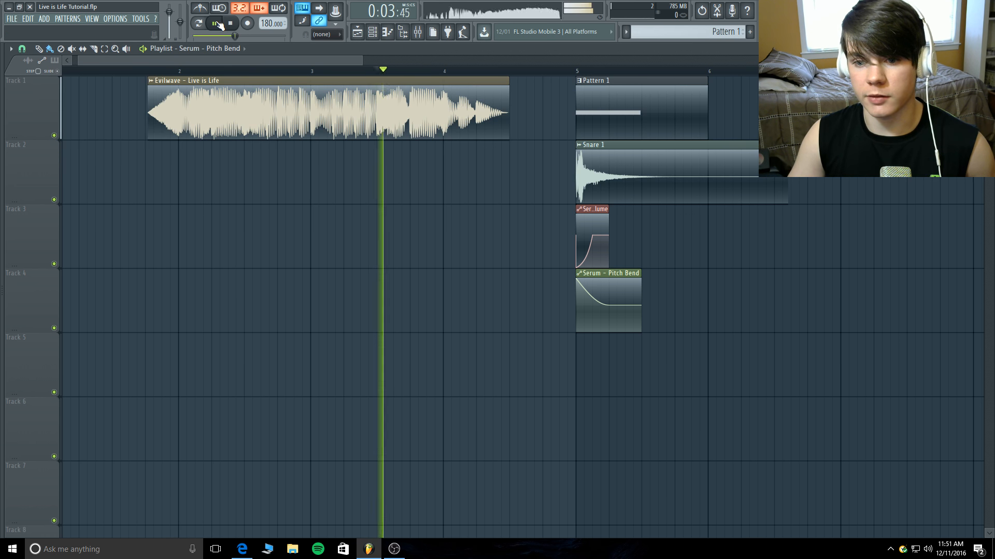
left_click(231, 24)
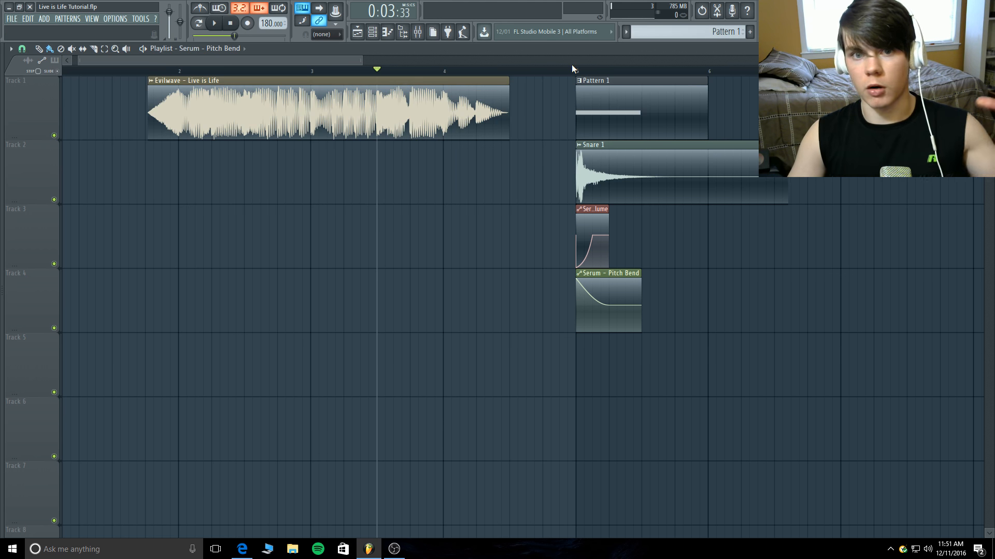
Play the recreated growl from bar 5, where Pattern 1 and the snare start, and stop playback
left_click(576, 71)
left_click(214, 23)
left_click(233, 24)
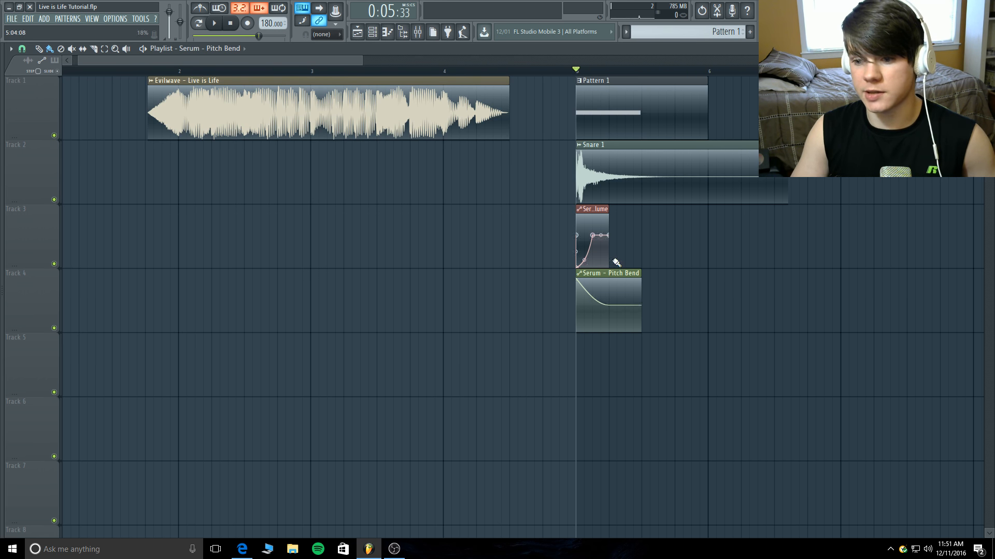
Open the Serum channel's plugin and check the Fruity Multiband Compressor on mixer Insert 1, closing the compressor again
left_click(385, 37)
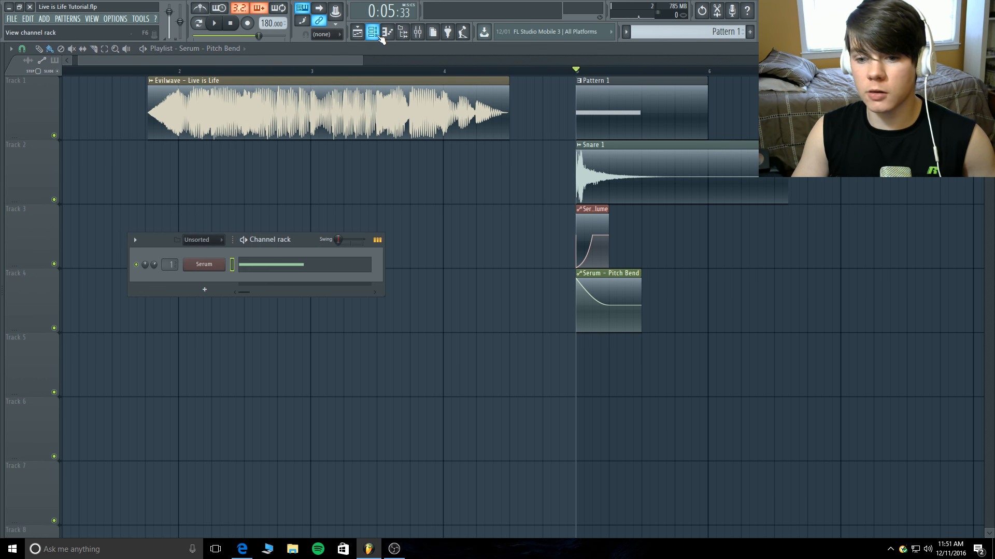
left_click(205, 270)
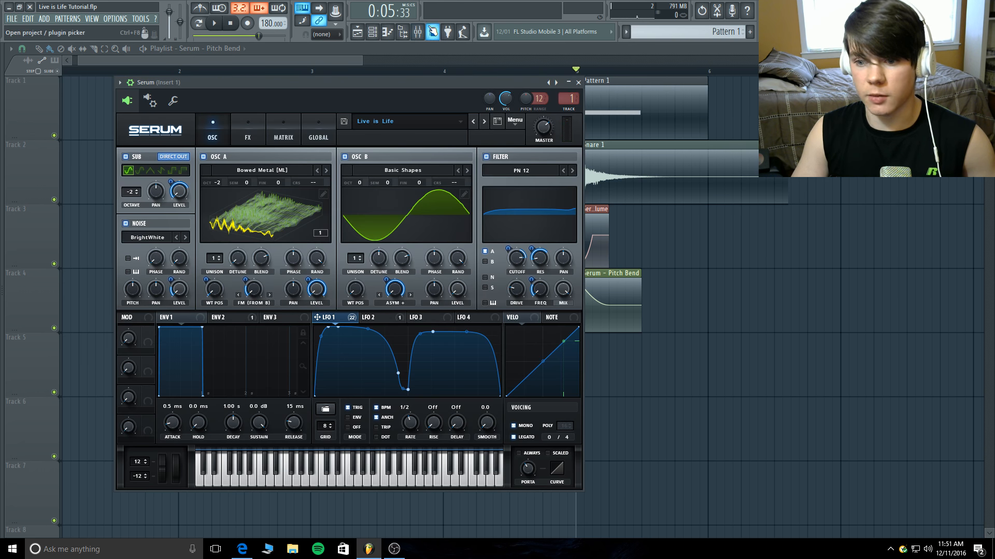
left_click(418, 32)
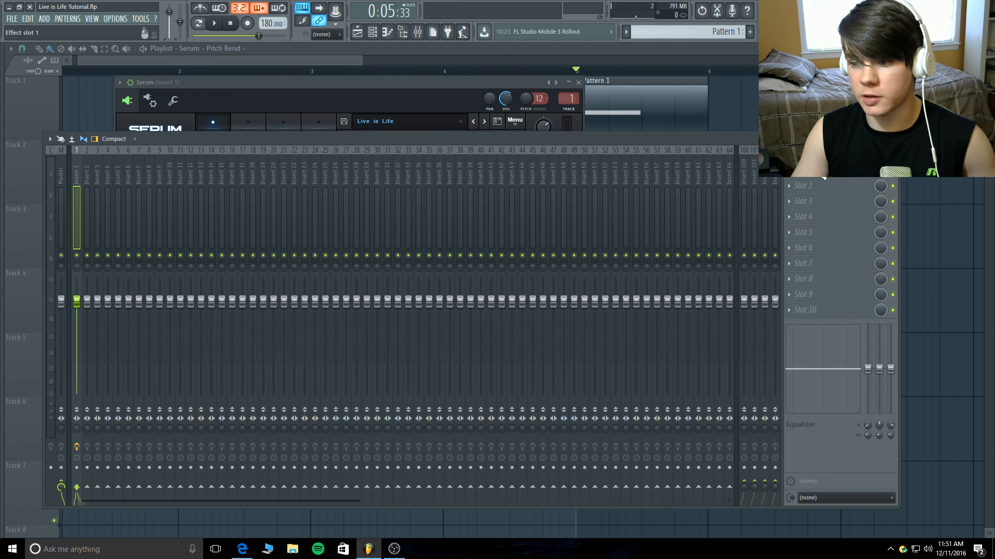
left_click(823, 176)
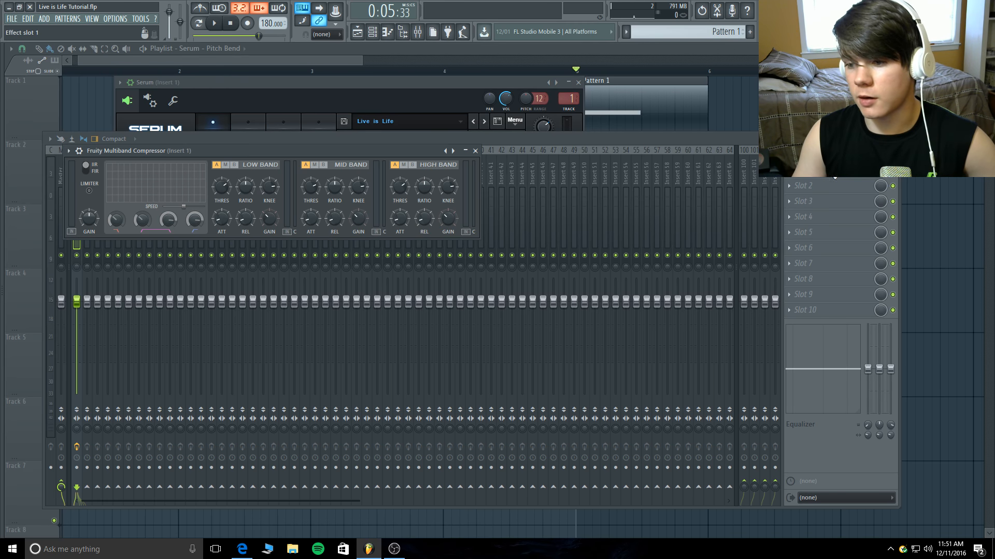
left_click(830, 171)
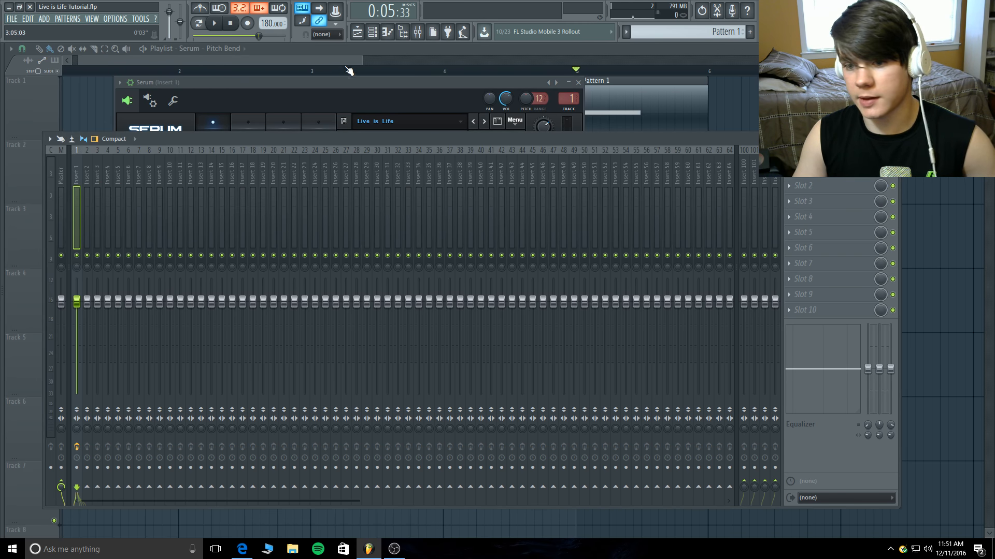
Bring the Serum window in front of the mixer, switch playback to pattern mode and stop playback
left_click(361, 86)
left_click_drag(361, 86, 439, 60)
left_click(199, 23)
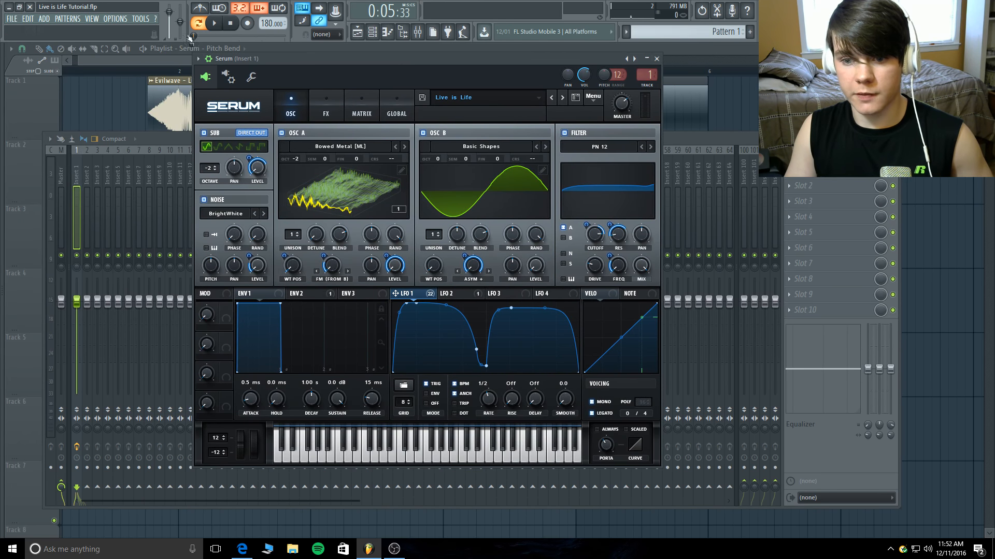
left_click(230, 23)
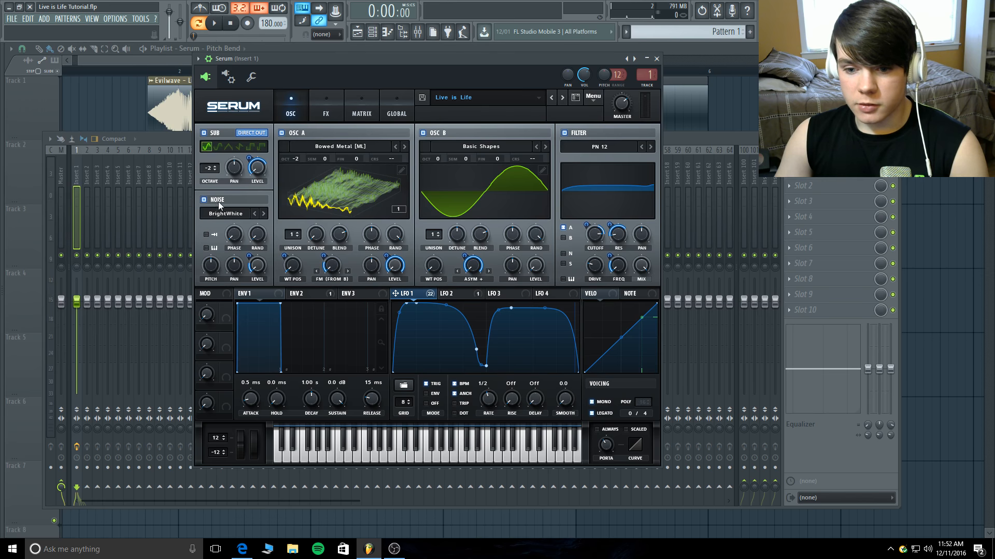
Turn off Serum's Noise, Sub, Osc A, Osc B and Filter sections
left_click(204, 199)
left_click(204, 133)
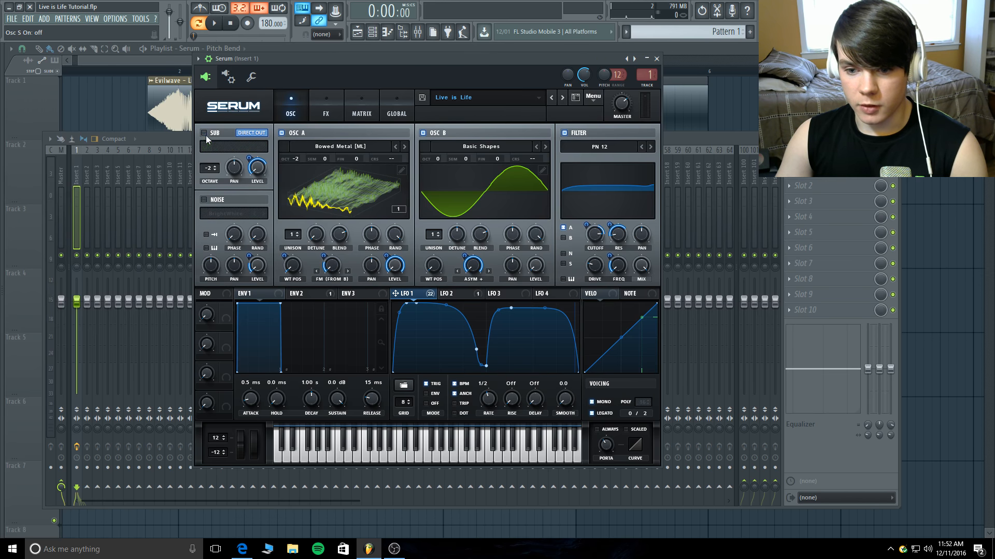
left_click(281, 132)
left_click(422, 133)
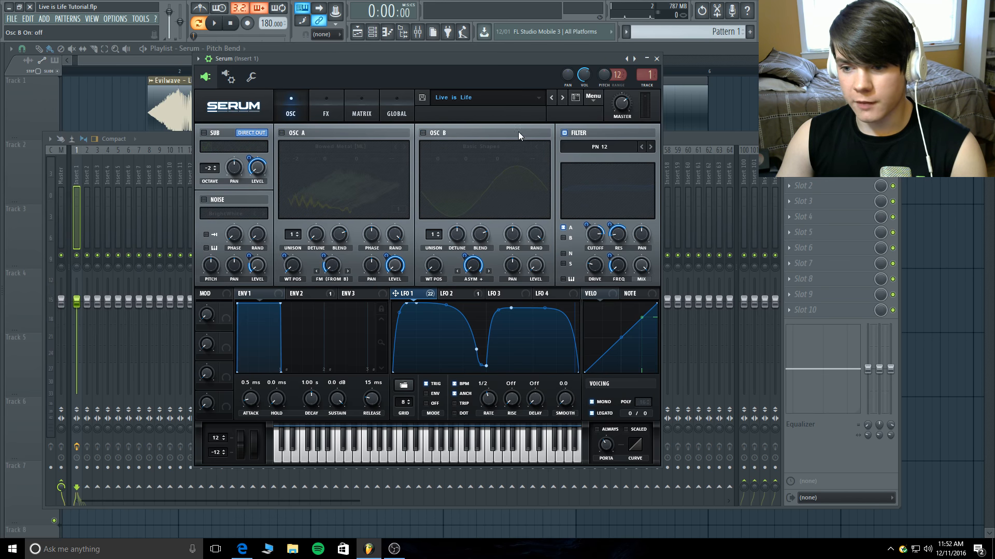
left_click(565, 134)
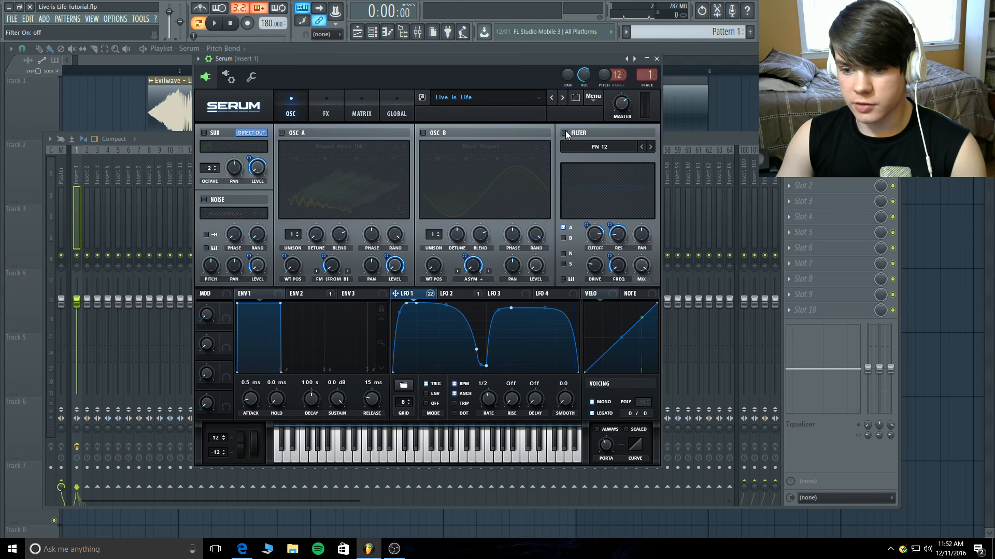
Disable the Reverb, Chorus, Phaser, EQ, Distortion, Compressor, Filter and Hyper/Dimension effects in Serum
left_click(325, 111)
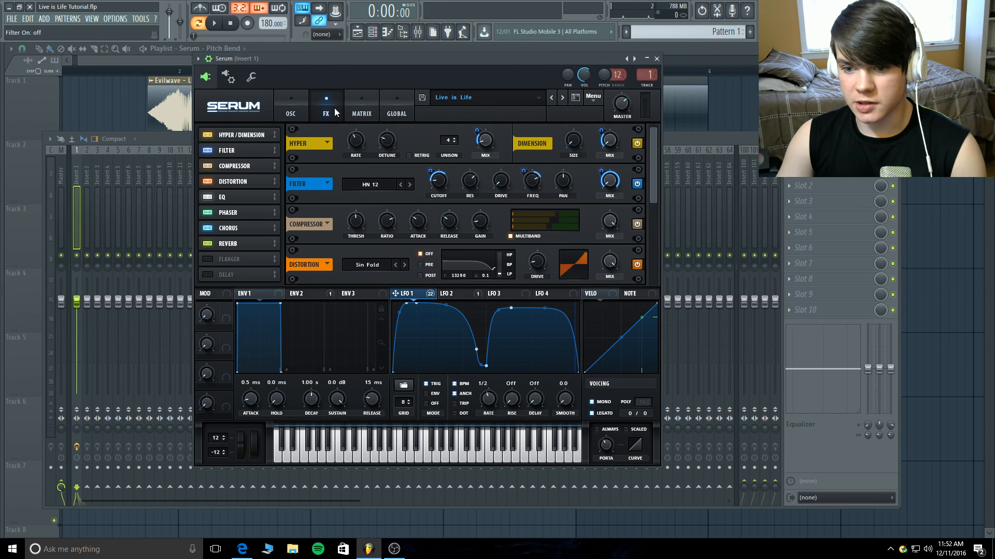
left_click(211, 243)
left_click(211, 228)
left_click(210, 213)
left_click(209, 199)
left_click(209, 181)
left_click(207, 165)
left_click(209, 150)
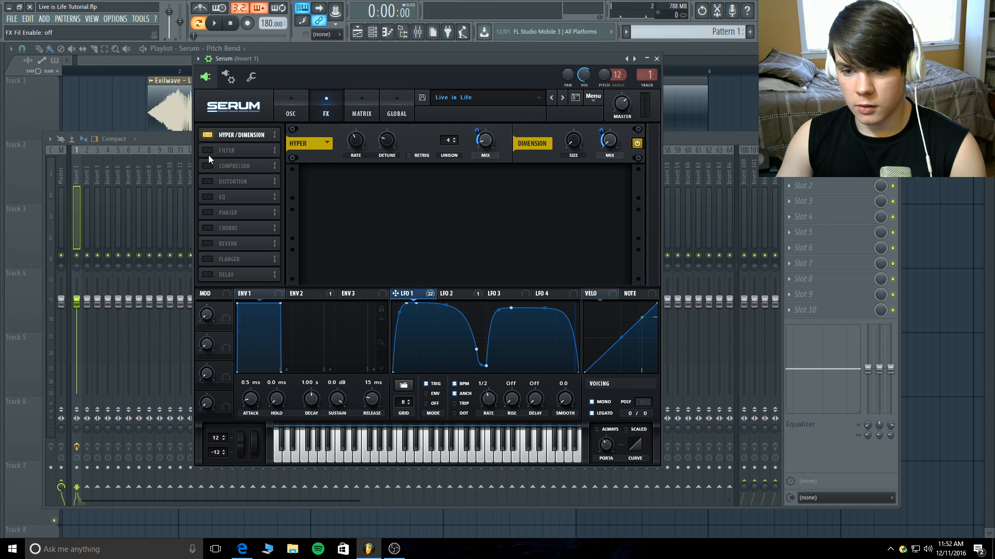
left_click(210, 139)
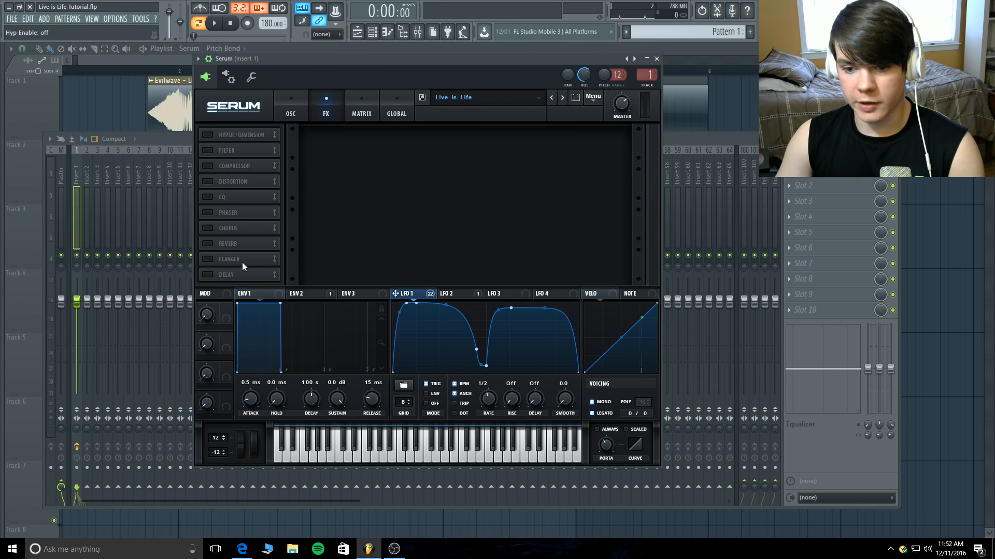
Turn Osc A back on and look through its Spectral wavetables, keeping Bowed Metal [ML]
left_click(294, 104)
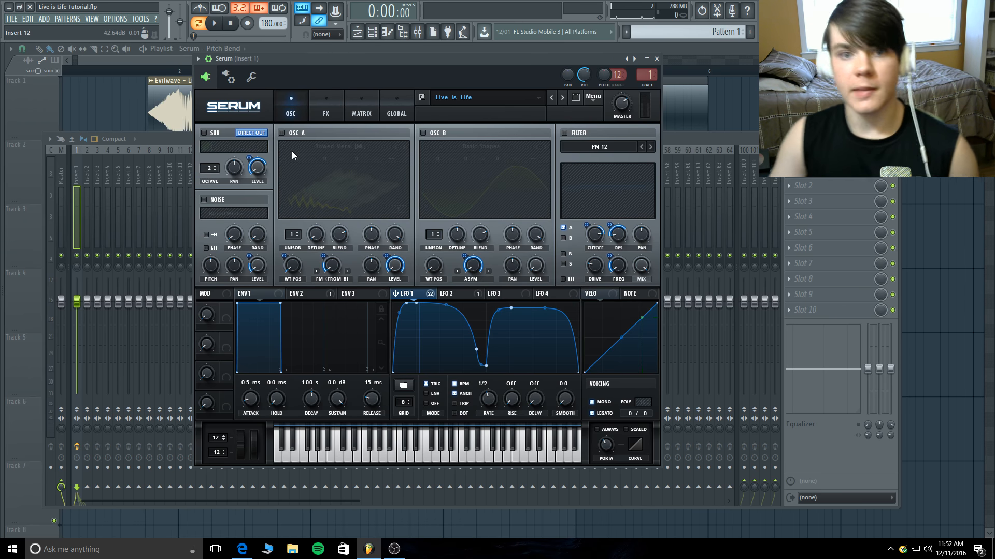
left_click(282, 132)
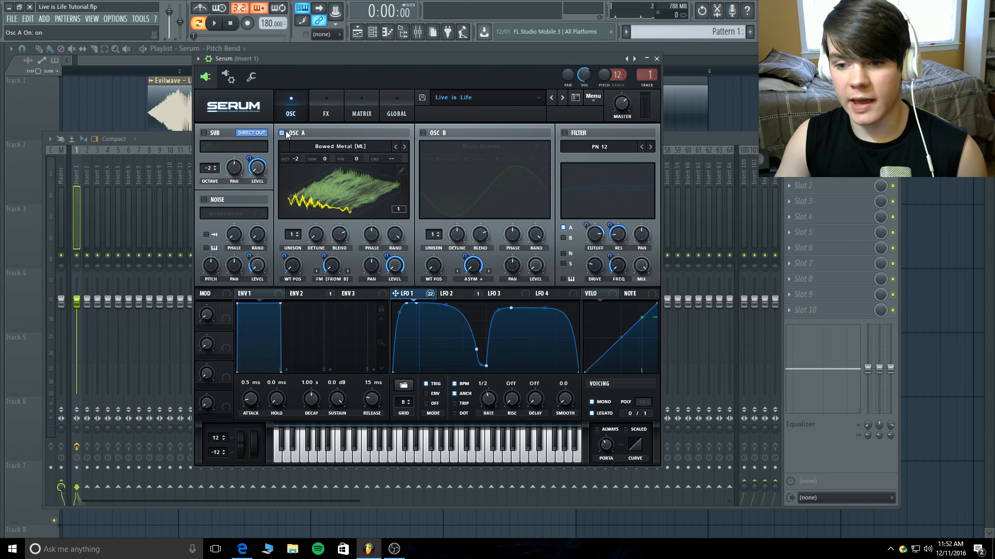
left_click(353, 147)
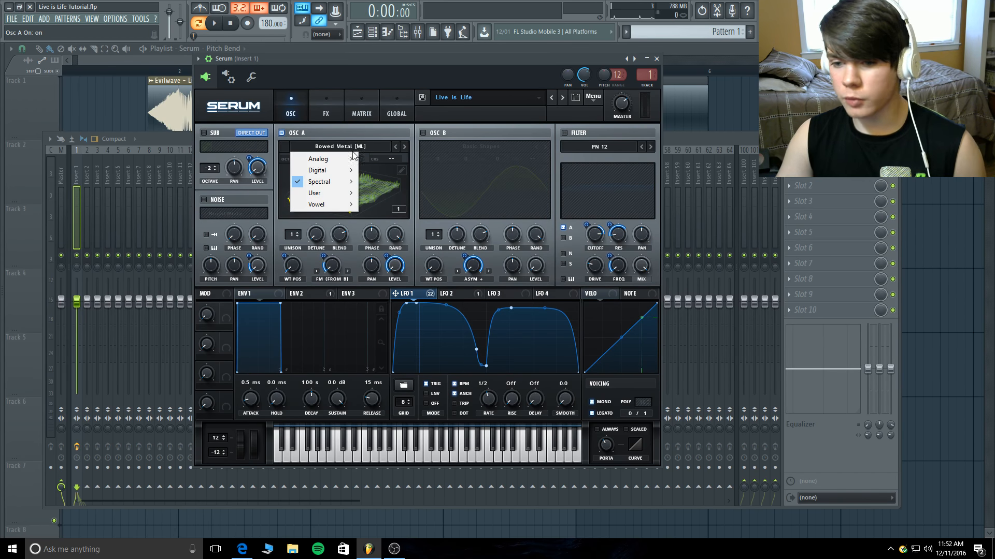
mouse_move(341, 185)
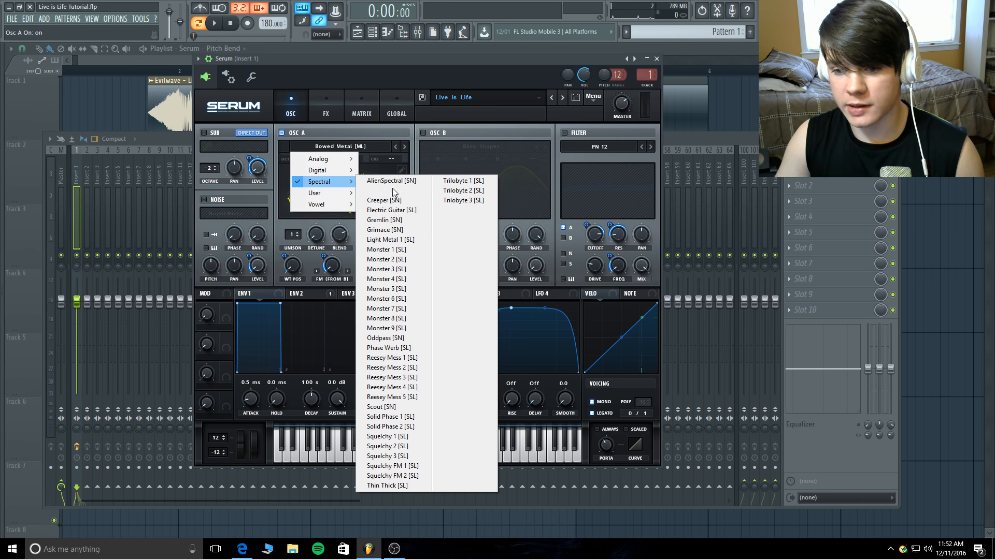
left_click(369, 54)
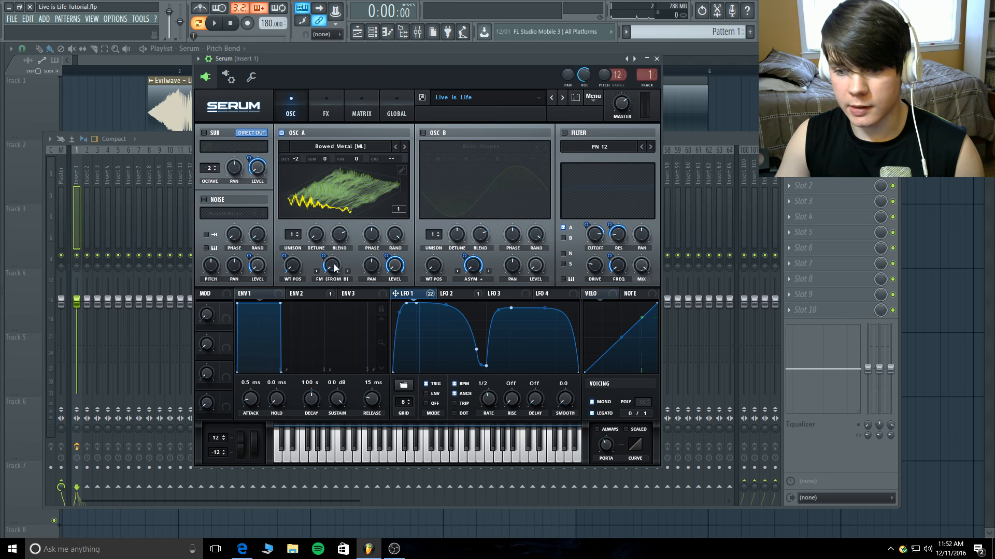
Inspect the modulation on Osc A's WT Pos and FM (From B), LFO 1's destinations and the LFO 2 settings
mouse_move(293, 273)
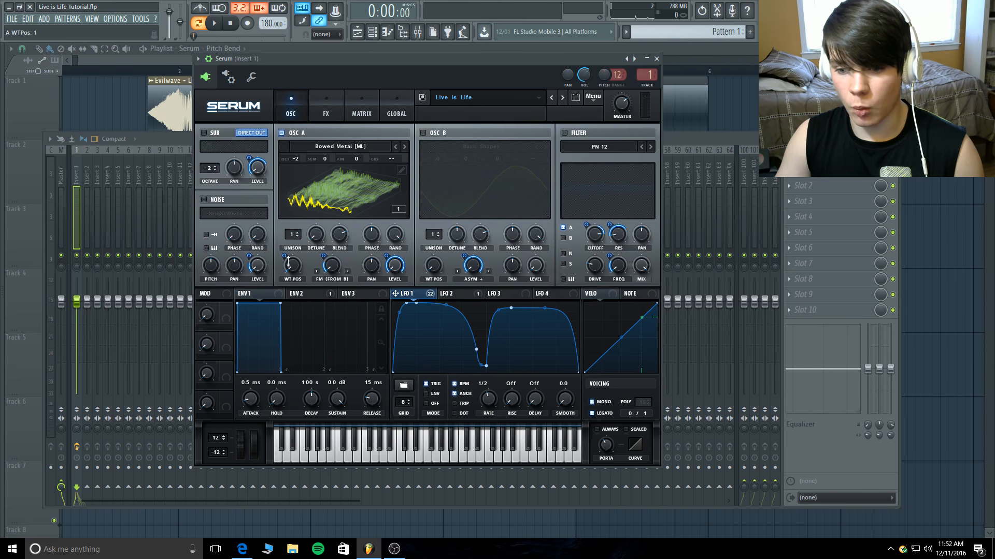
mouse_move(288, 255)
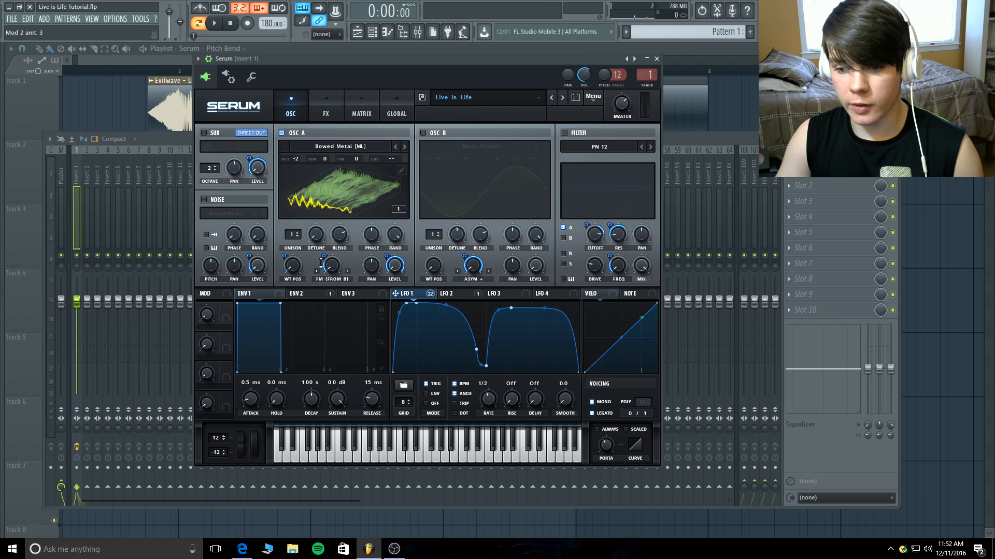
left_click(415, 295)
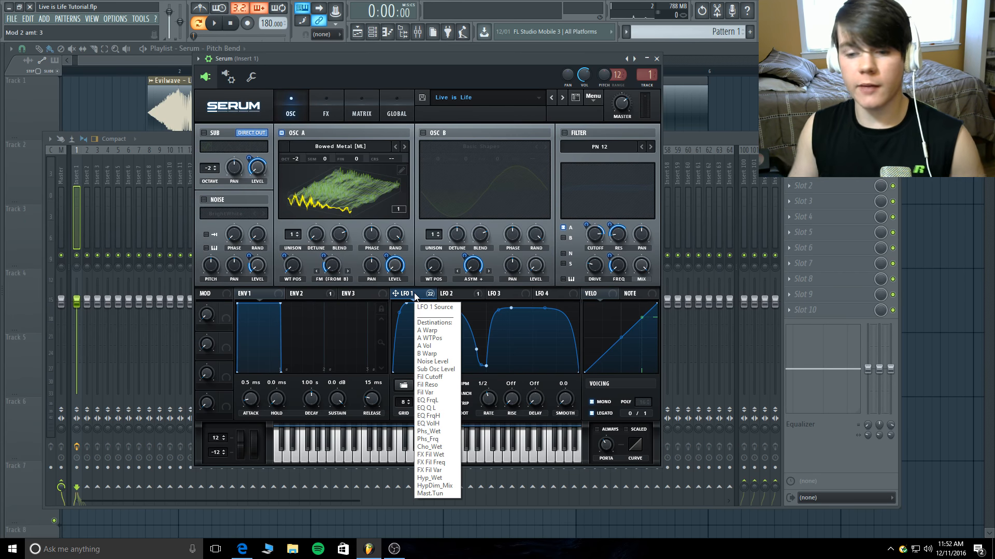
left_click(453, 295)
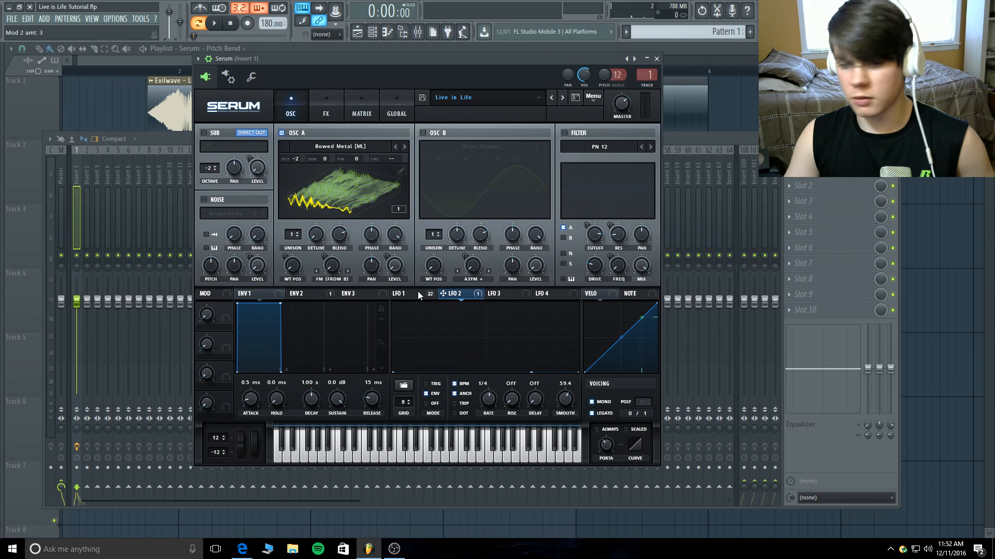
Display LFO 1, try the pitch bend wheel, and check the modulation on Osc A's WT Pos, FM (From B) and Level
mouse_move(418, 293)
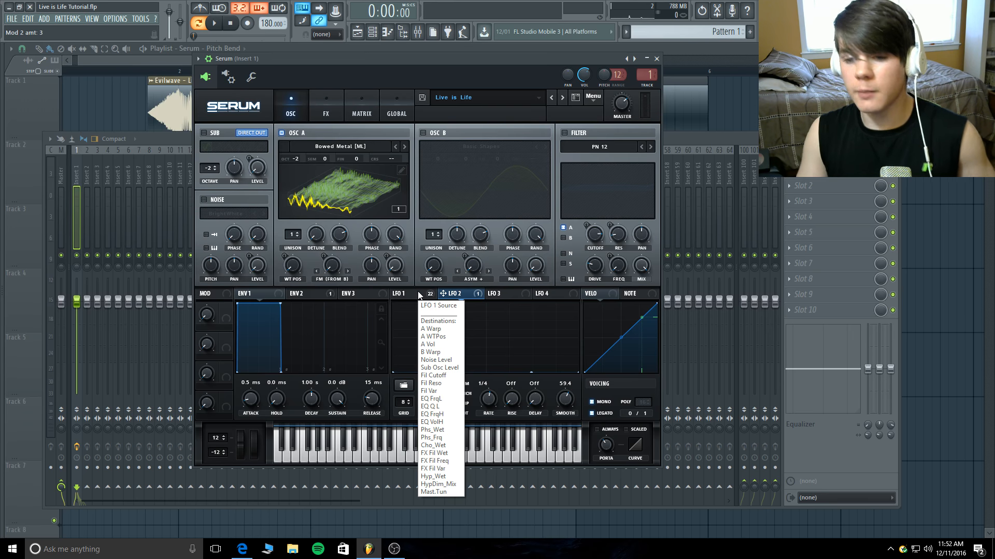
left_click(418, 293)
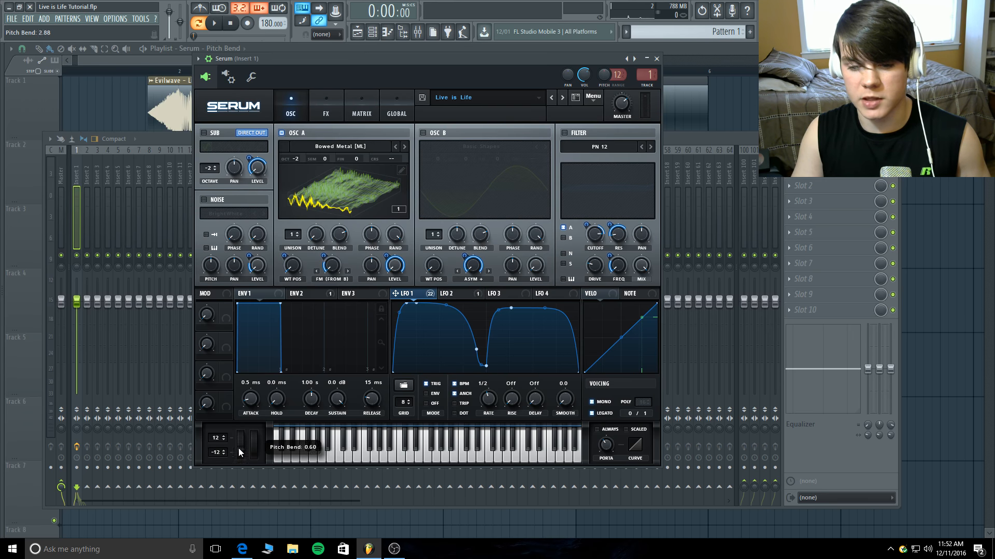
left_click_drag(241, 415, 241, 432)
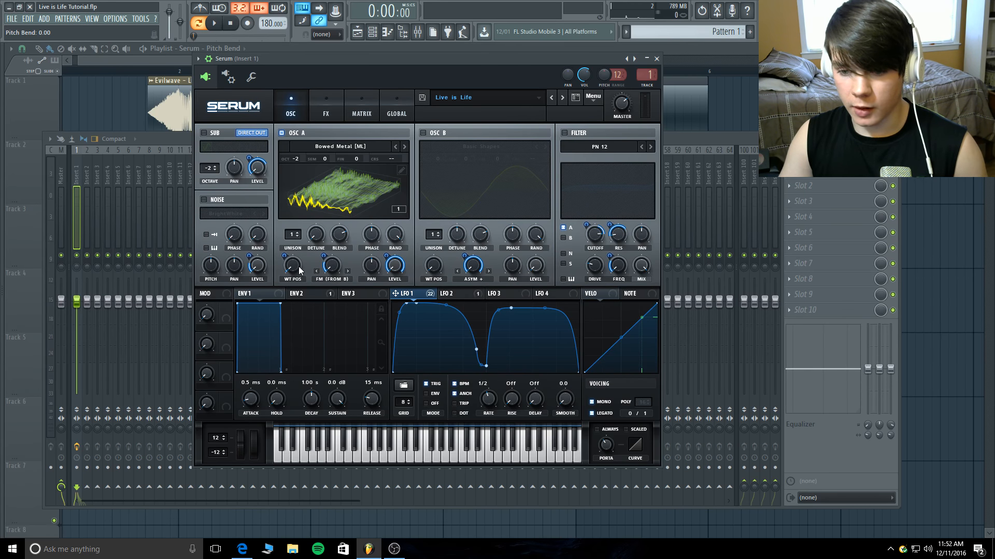
mouse_move(299, 270)
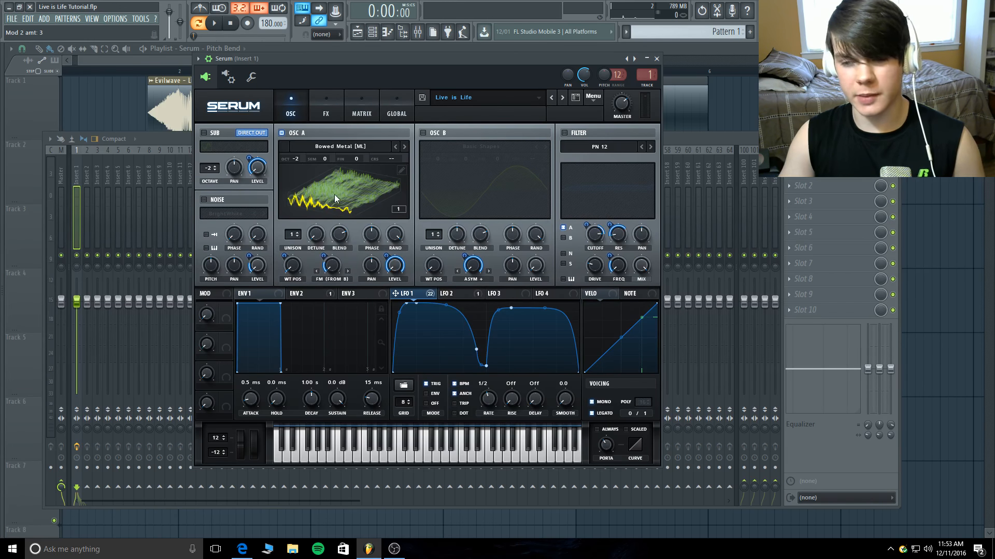
mouse_move(337, 267)
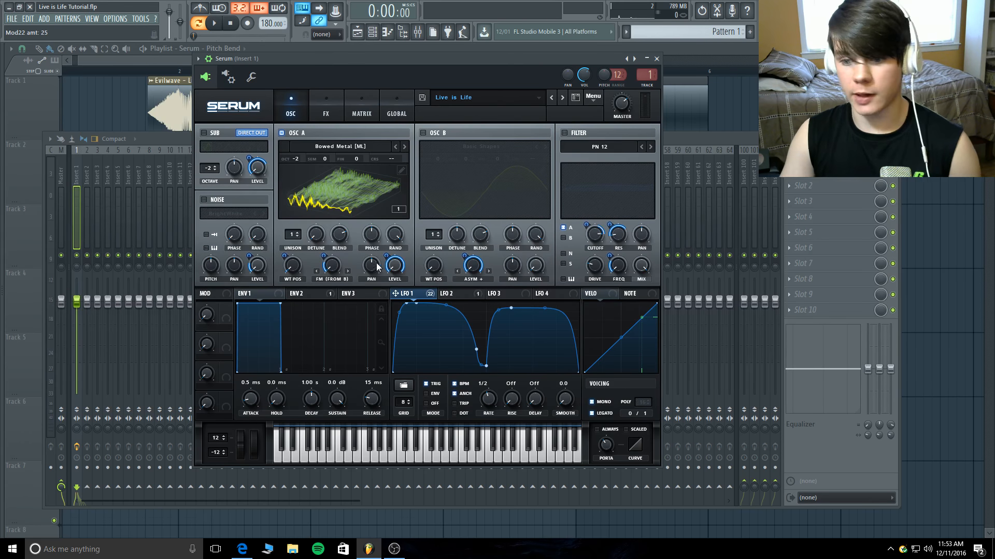
mouse_move(392, 266)
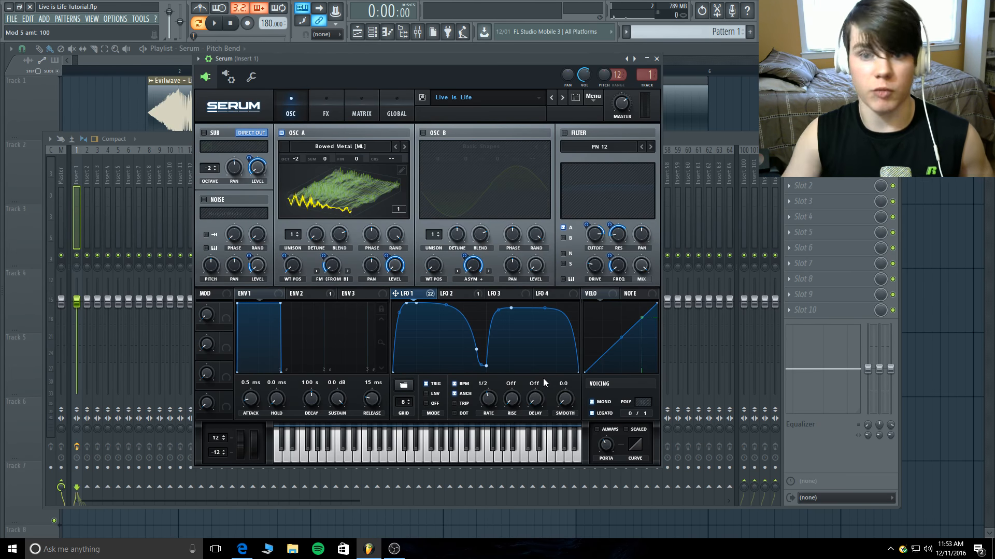
Turn on Osc B, check LFO 1's amount on its Asym + warp, and compare test notes with Osc B off and on
left_click(423, 133)
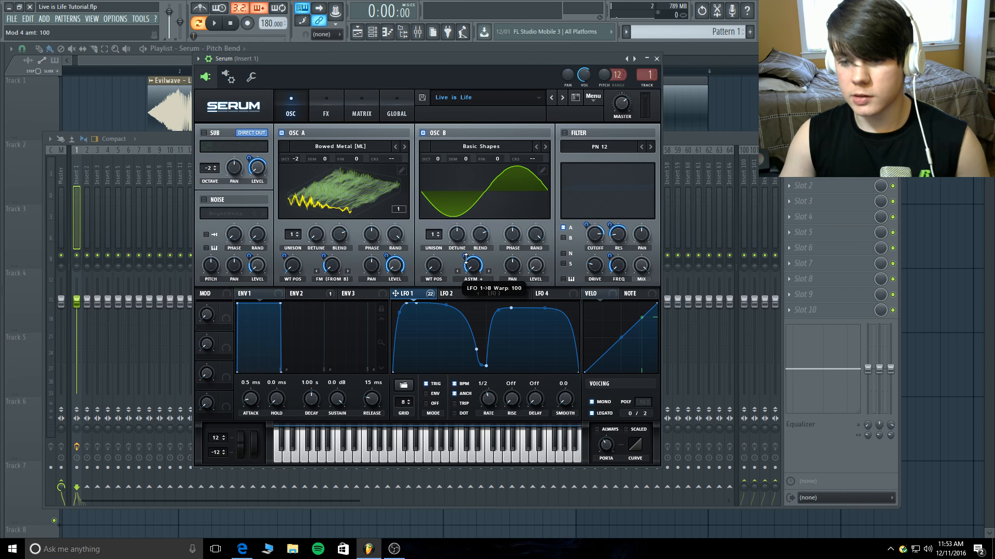
left_click_drag(481, 266, 467, 329)
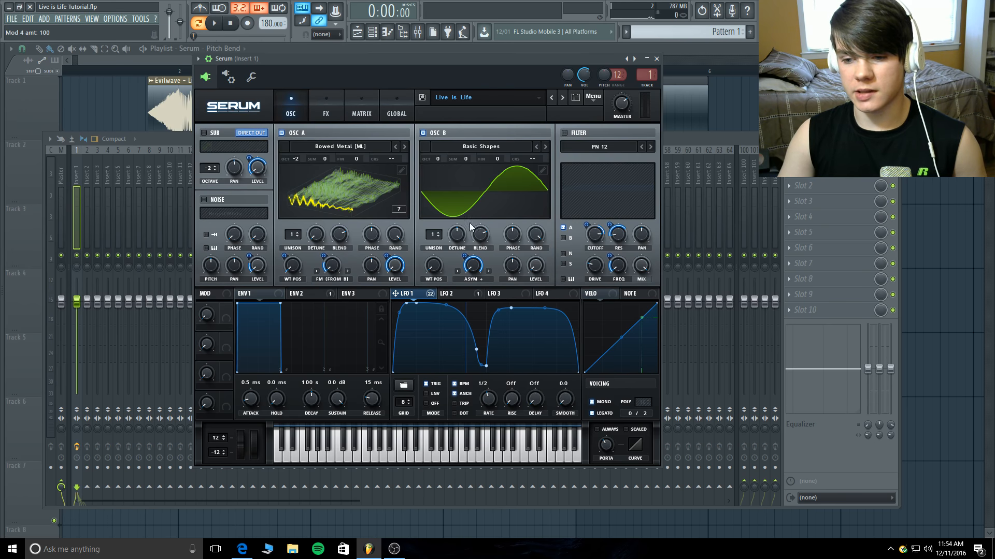
left_click(424, 133)
left_click(418, 458)
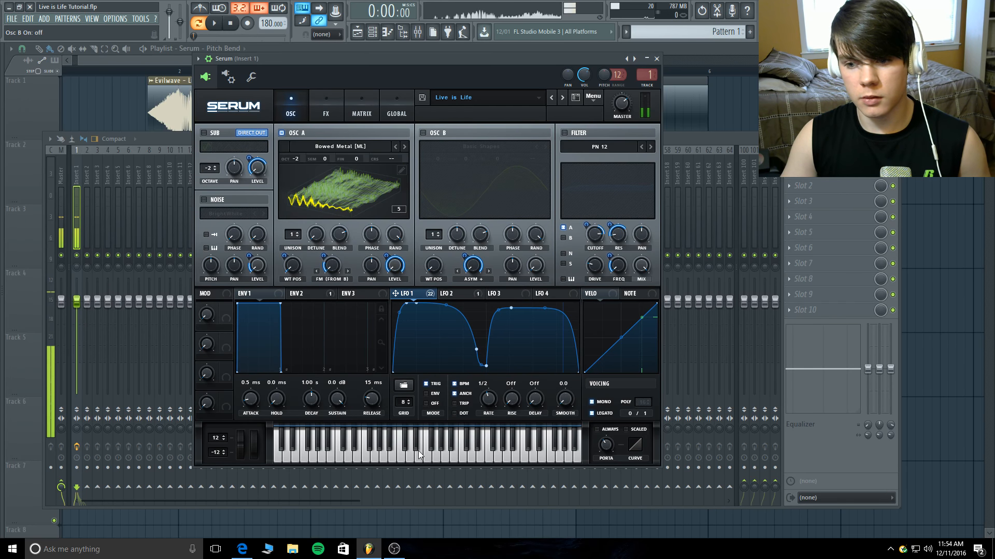
left_click(422, 133)
left_click(421, 454)
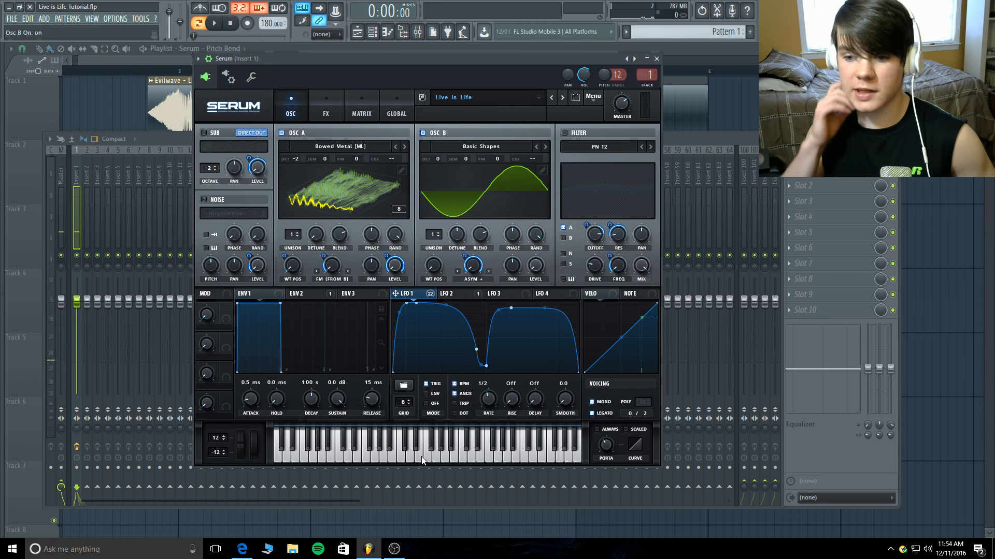
Turn on the Sub oscillator, check its Level and the modulation amount on it, and play a test note
left_click(204, 132)
left_click(258, 164)
left_click(251, 157)
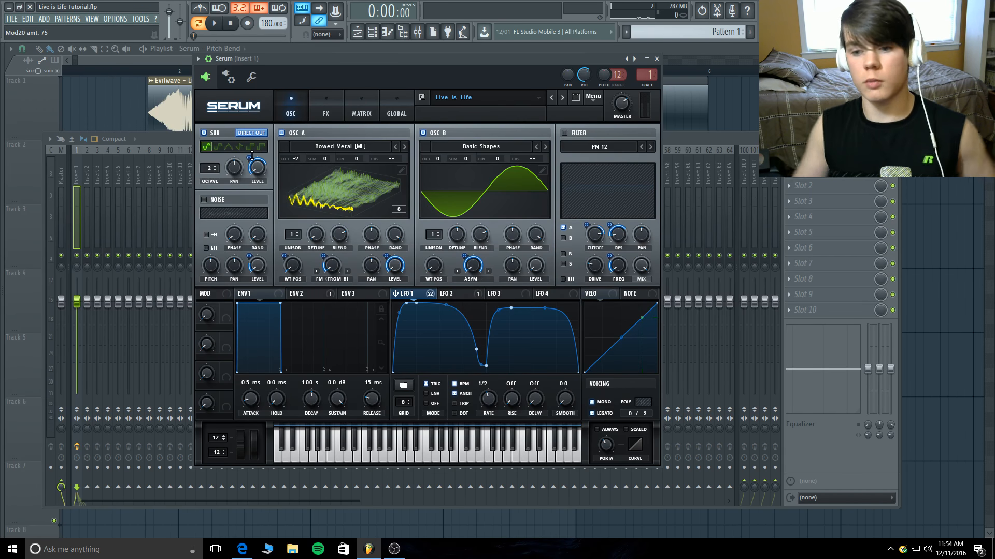
left_click(415, 460)
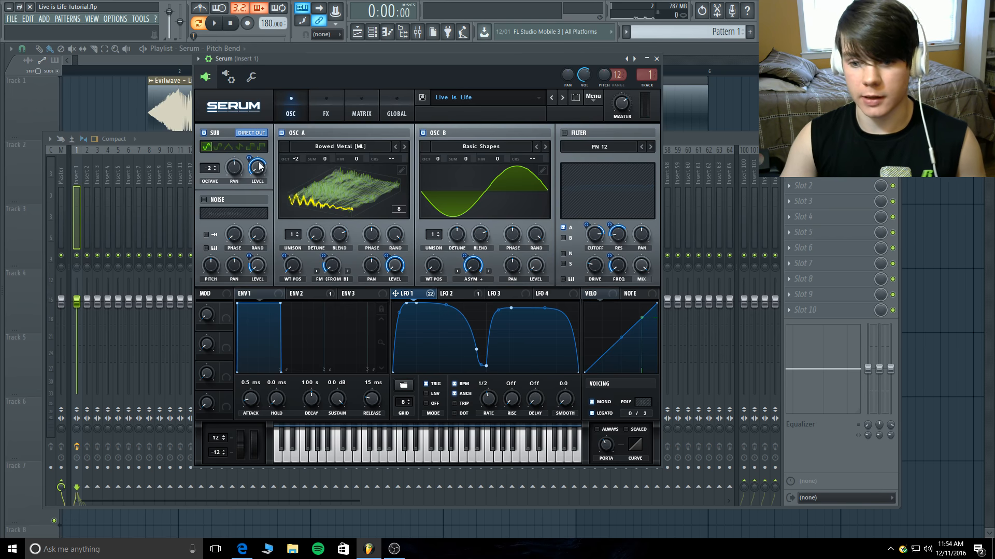
Turn on the Noise oscillator, check its Level and modulation, and play two test notes of different pitch
left_click(203, 199)
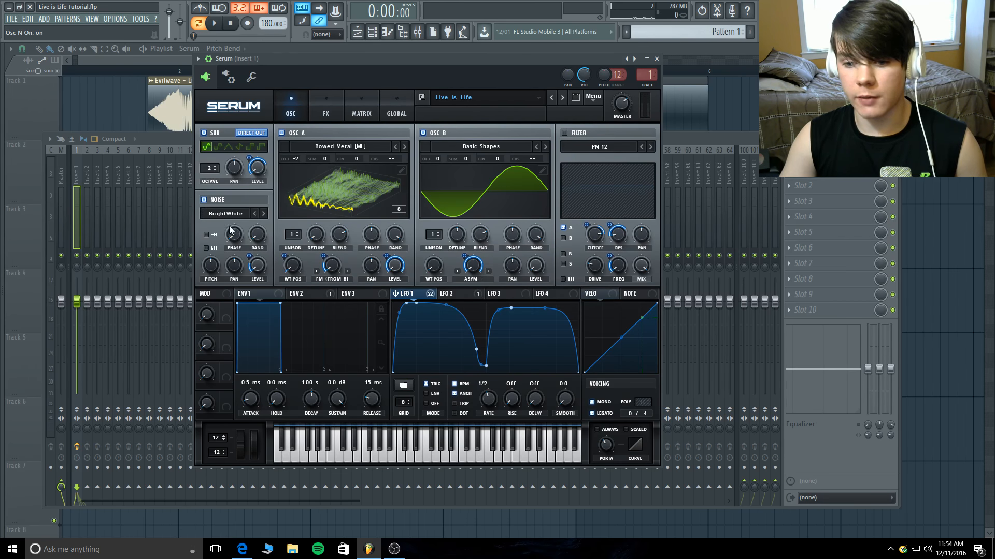
left_click(258, 269)
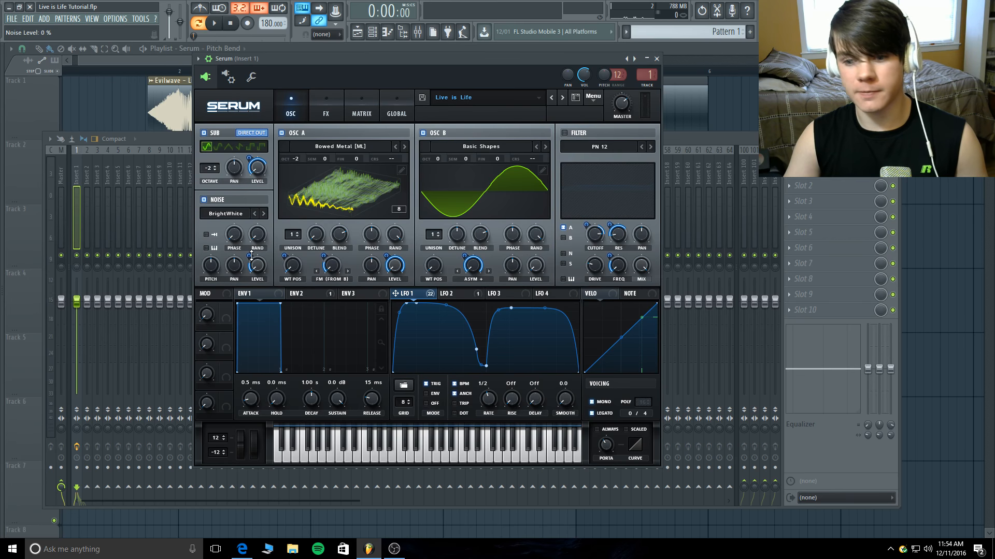
mouse_move(251, 256)
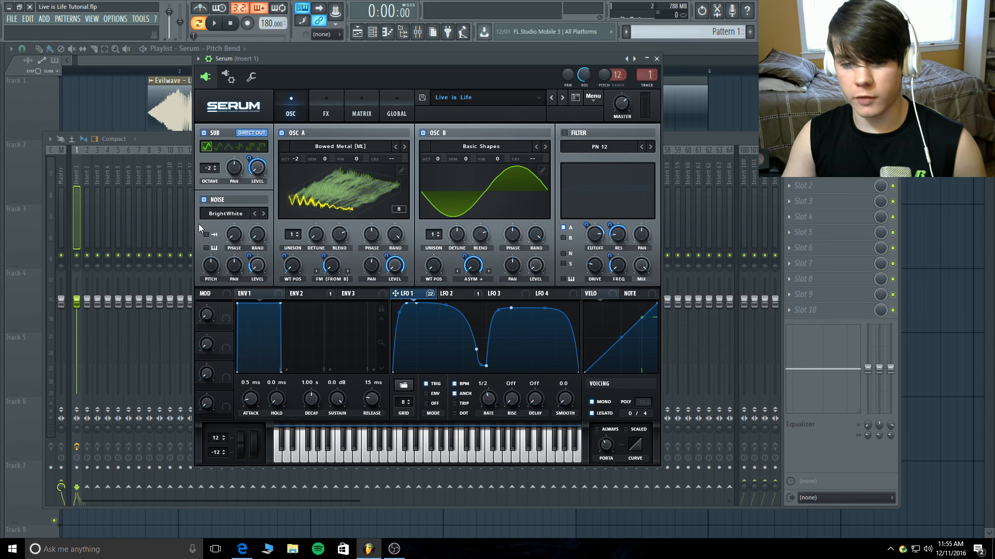
left_click(418, 456)
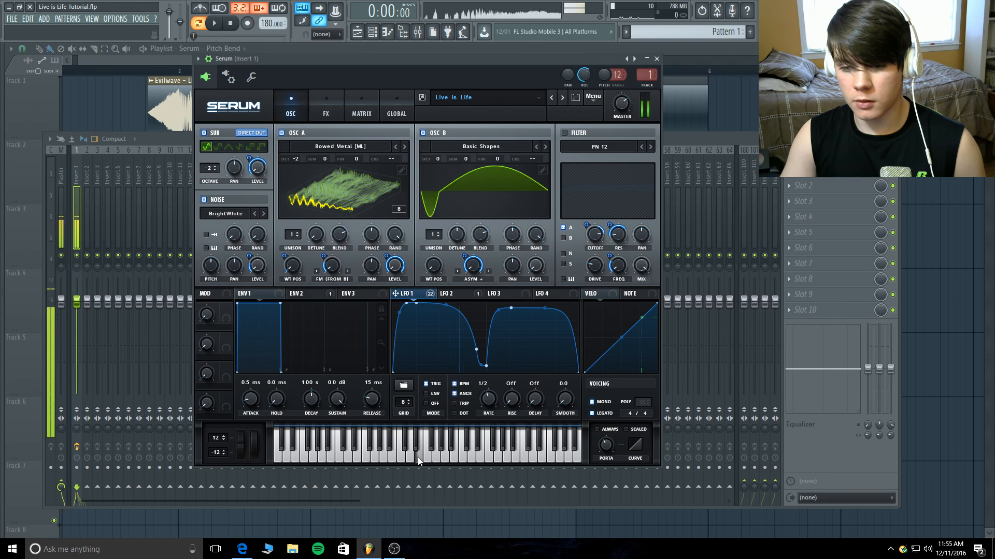
left_click(357, 463)
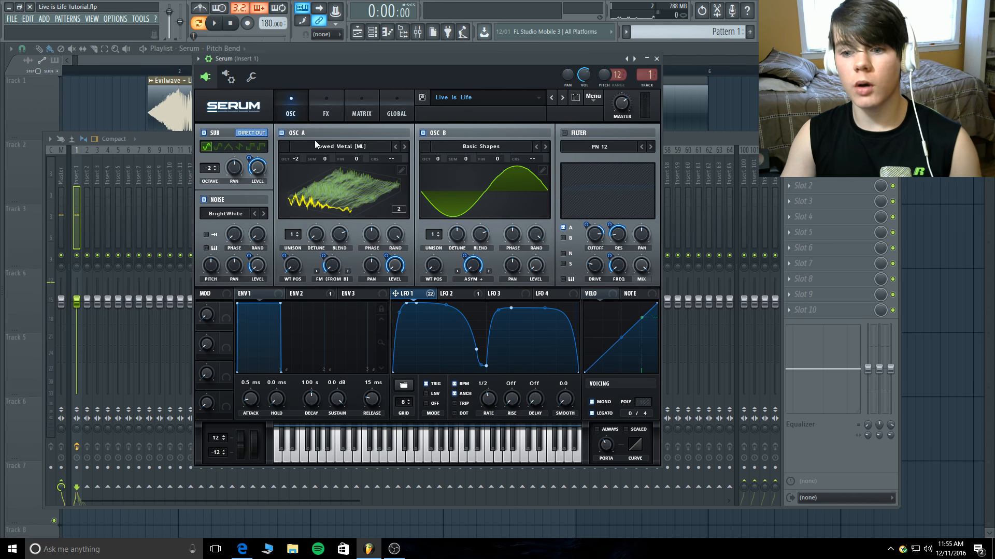
left_click(324, 110)
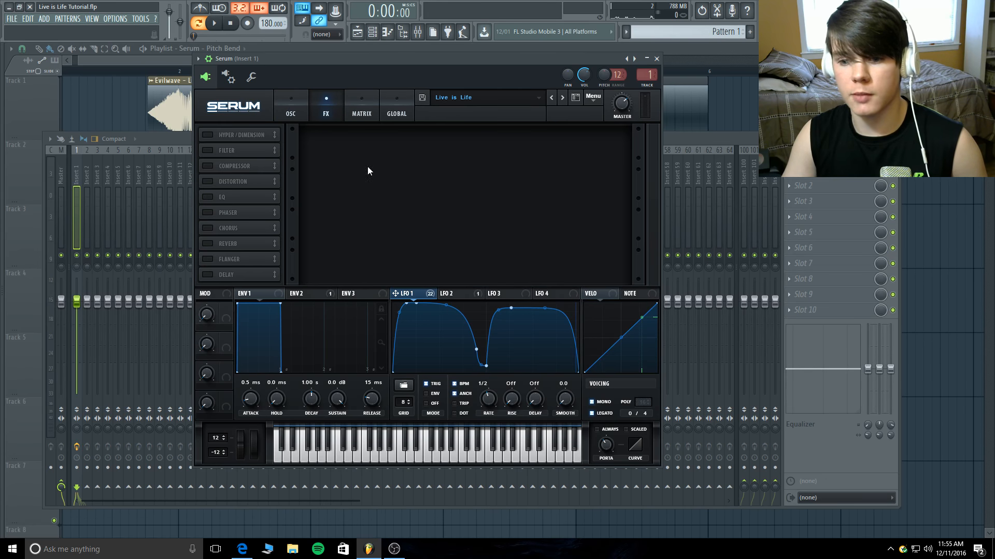
left_click(207, 165)
left_click(206, 164)
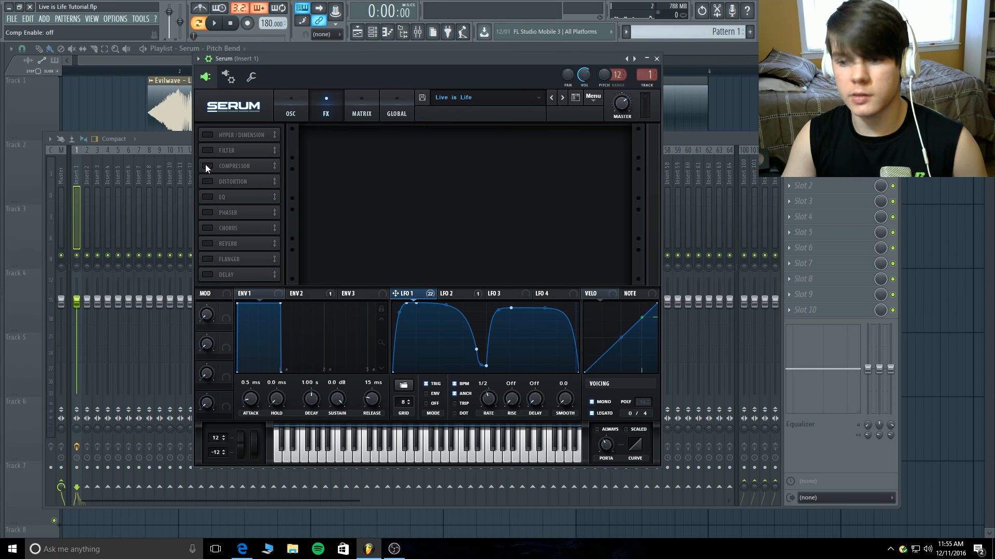
left_click(293, 105)
Turn on the PN 12 filter in the oscillator section and audition it with two test notes
left_click(573, 132)
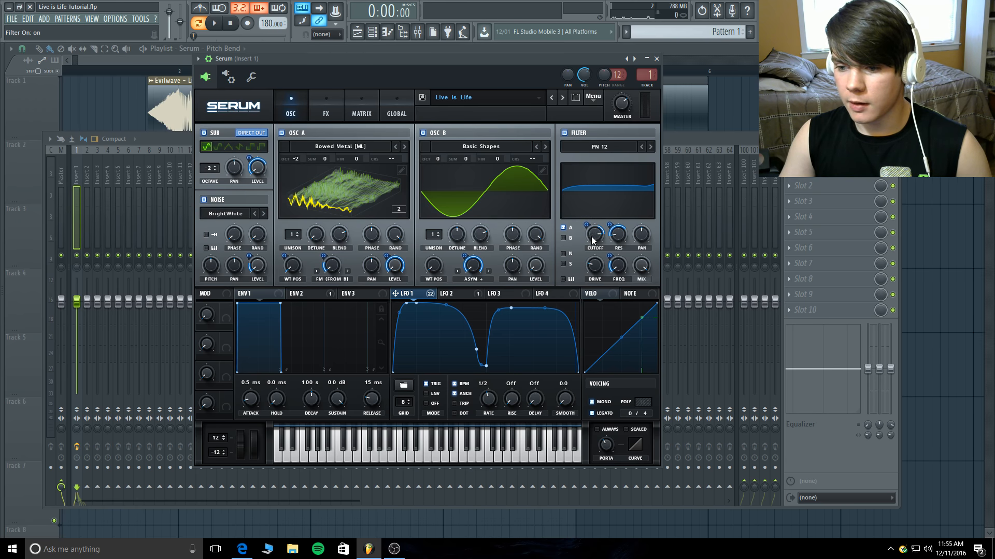
left_click(419, 458)
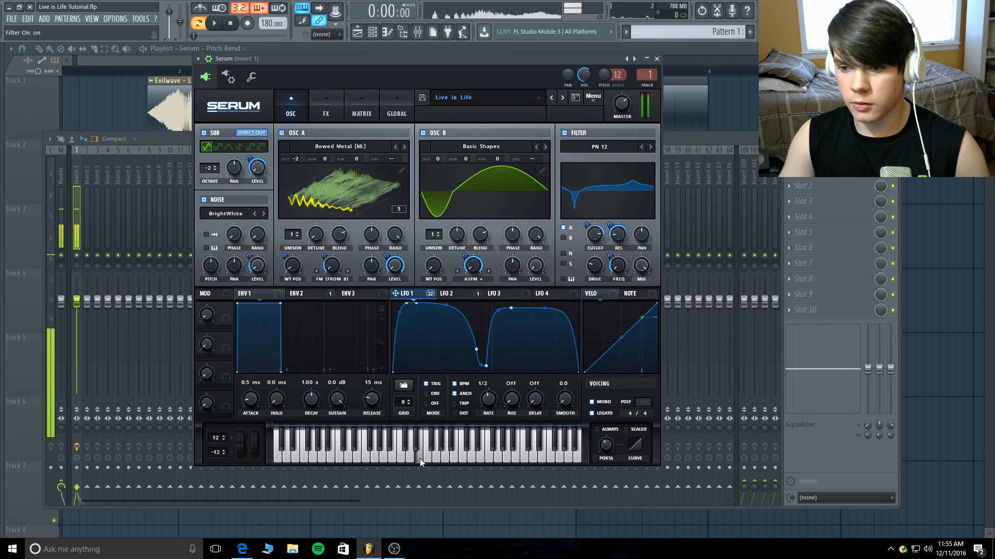
left_click(359, 457)
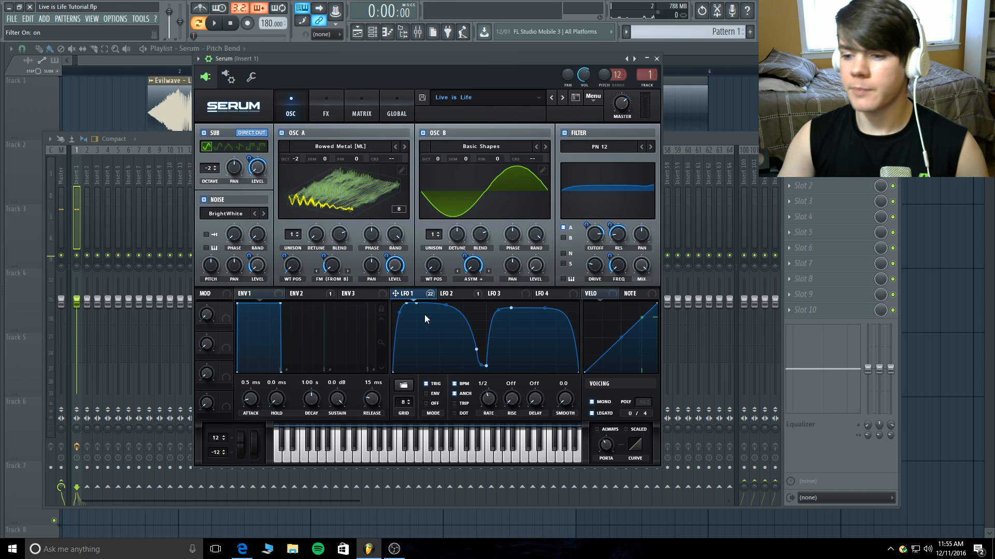
Inspect the PN 12 filter's Cutoff, Res, Drive and Freq settings and the modulation amounts assigned to them
left_click(594, 236)
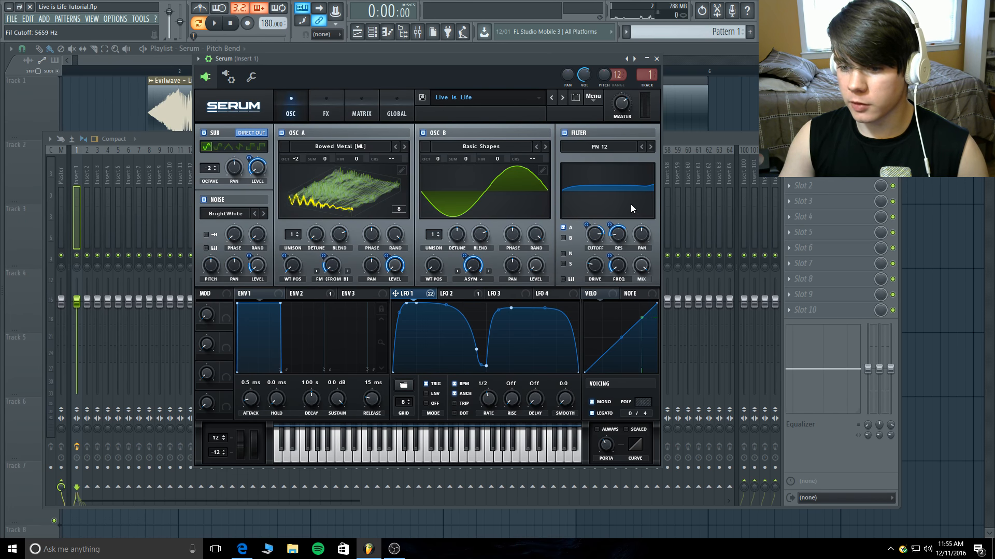
left_click(601, 238)
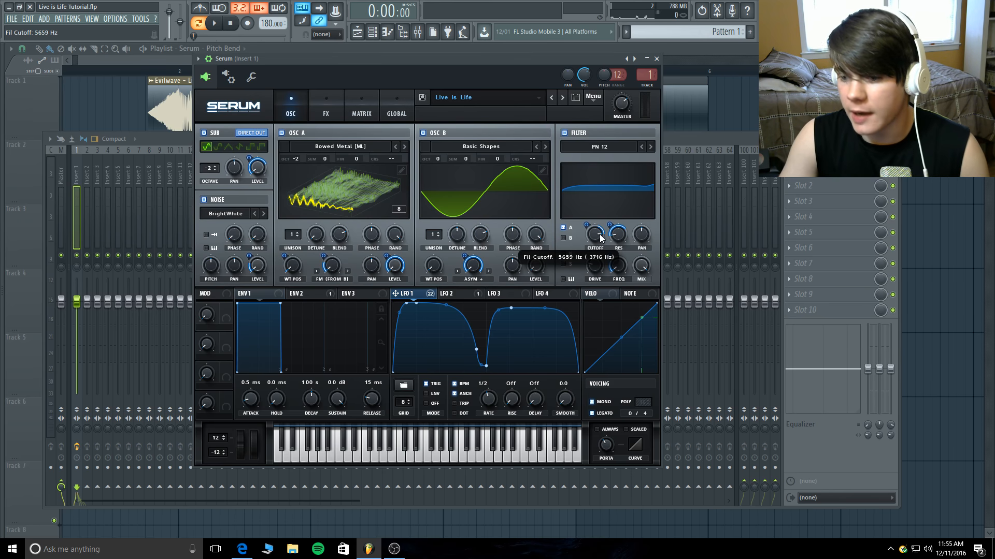
left_click(590, 226)
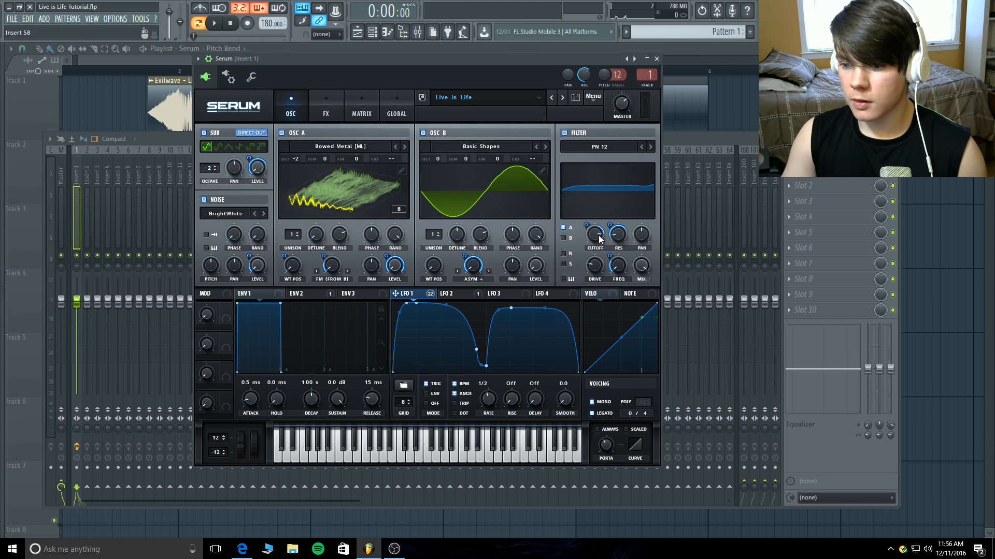
mouse_move(615, 235)
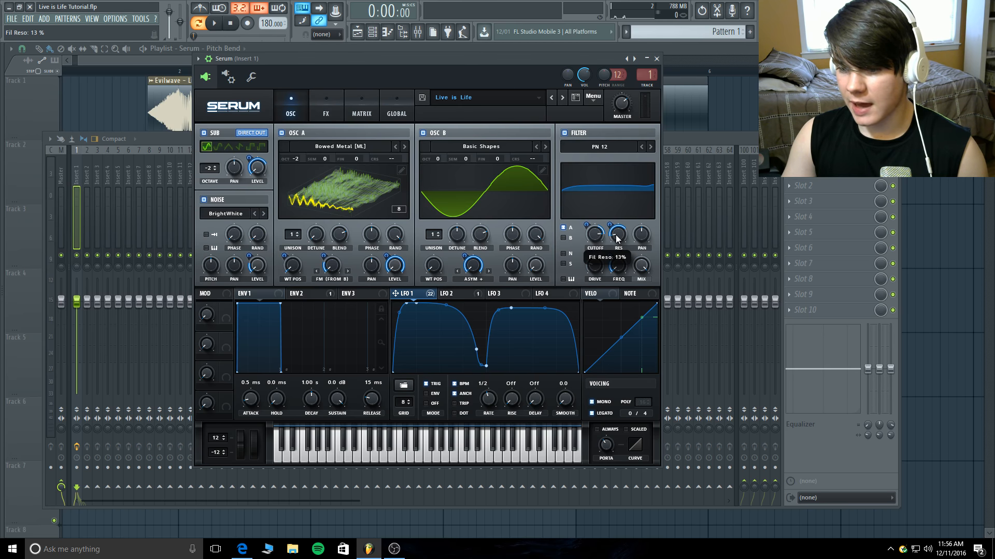
left_click_drag(615, 235, 610, 228)
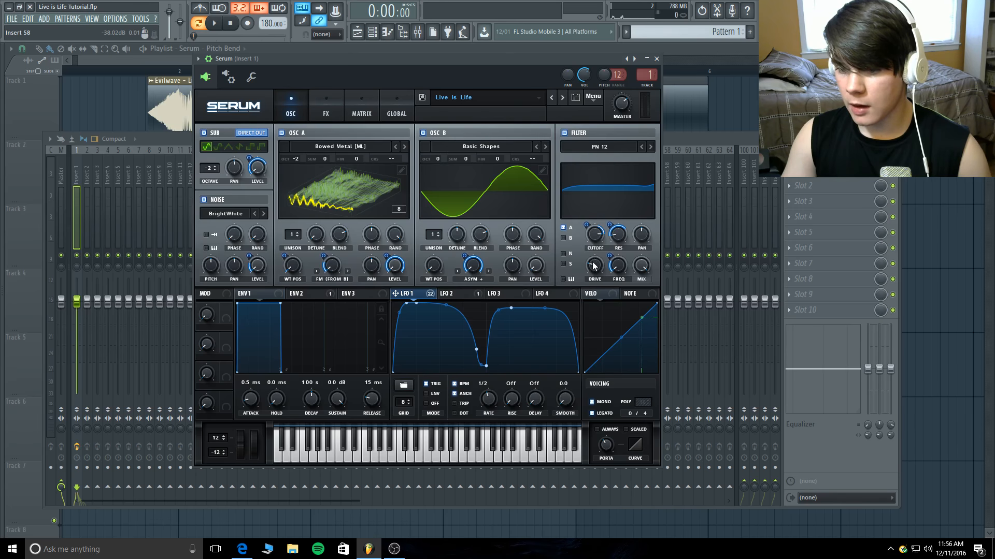
mouse_move(595, 267)
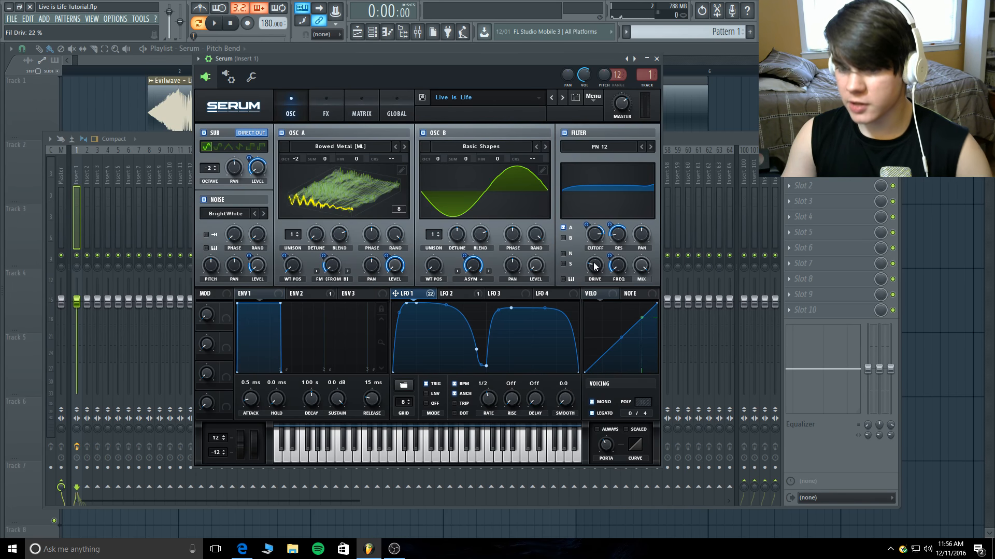
left_click(619, 270)
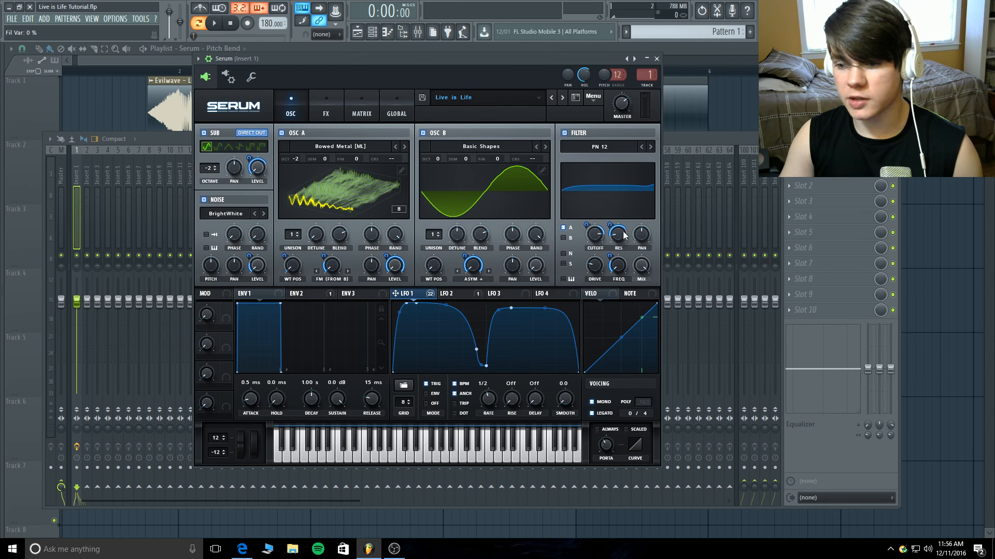
left_click(620, 270)
left_click(612, 256)
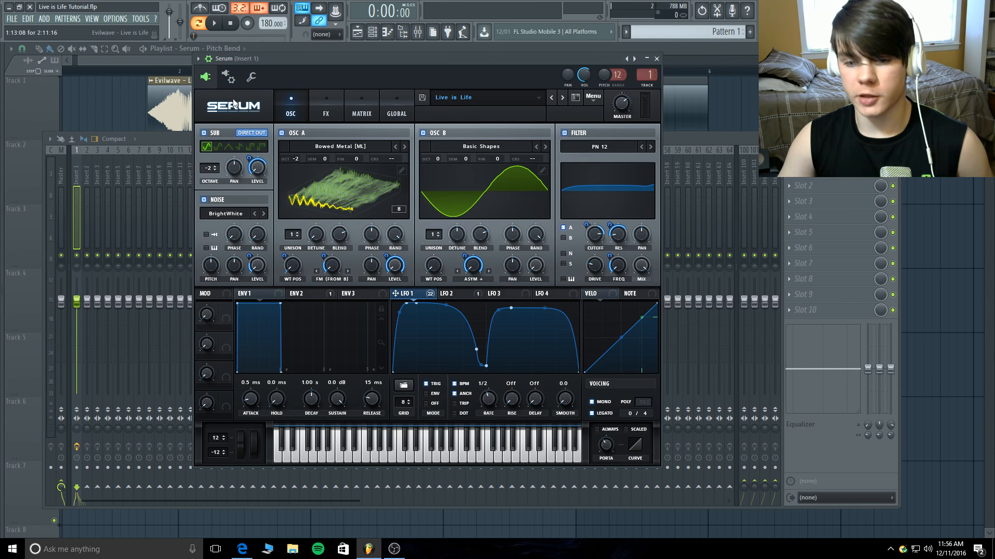
Enable the Hyper/Dimension effect and check the Mix values and modulation of both Hyper and Dimension
left_click(311, 103)
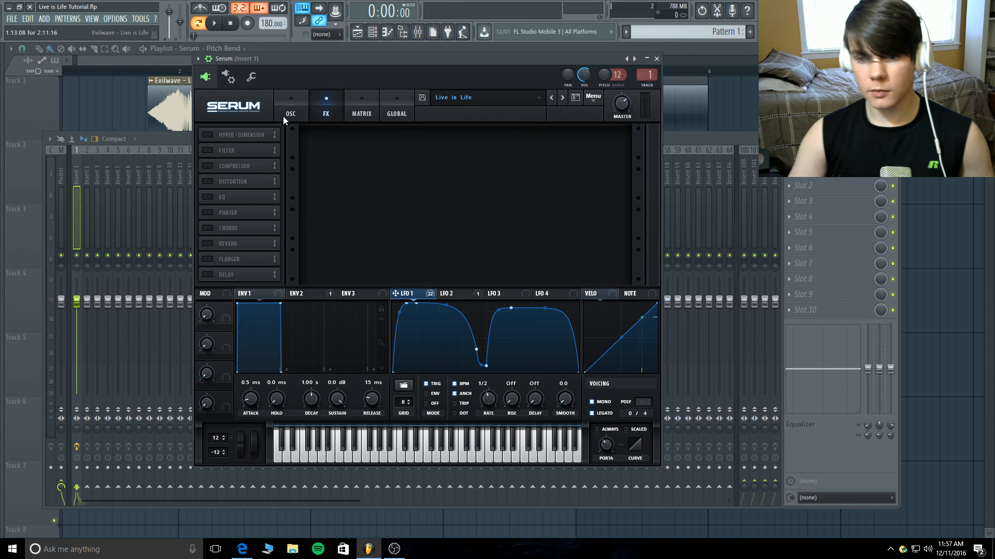
left_click(207, 135)
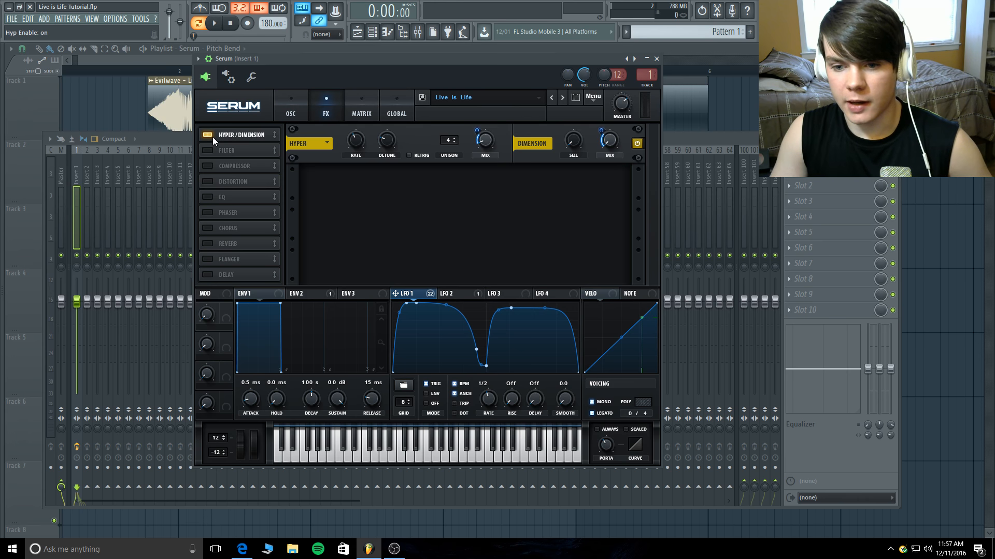
right_click(489, 143)
left_click(483, 143)
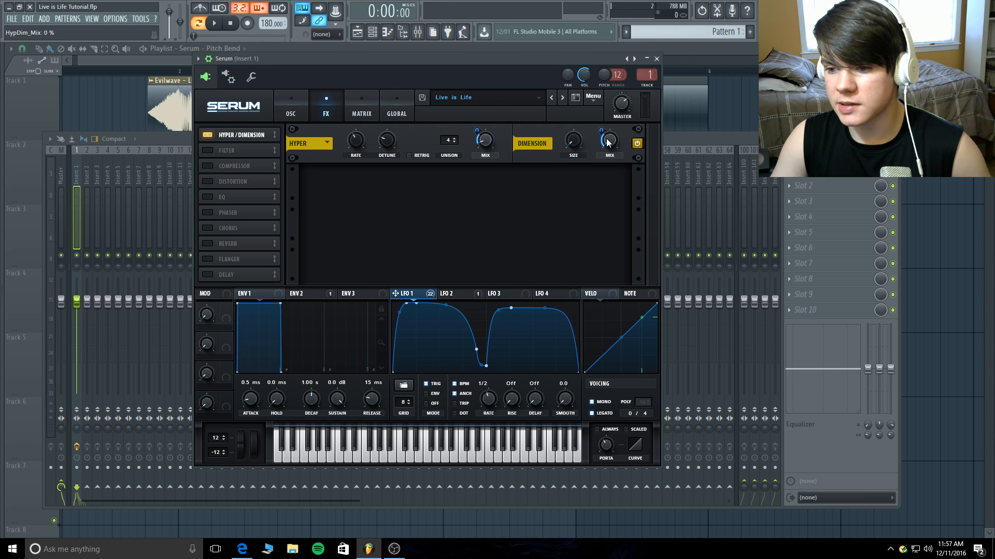
left_click_drag(600, 132, 600, 131)
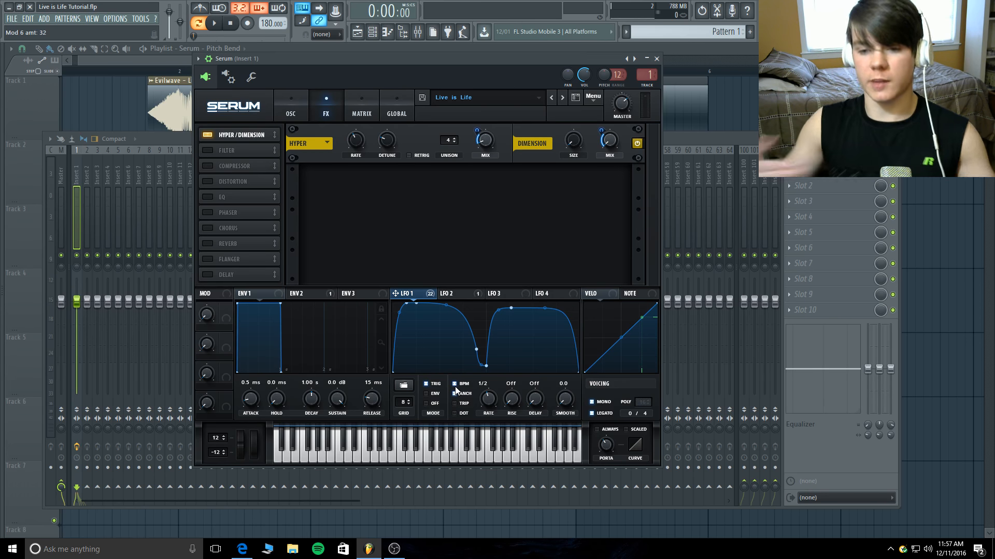
Enable the HN 12 filter effect, check its Cutoff, Res, Drive, Freq and Mix settings with their modulation, and audition the pattern
left_click(209, 150)
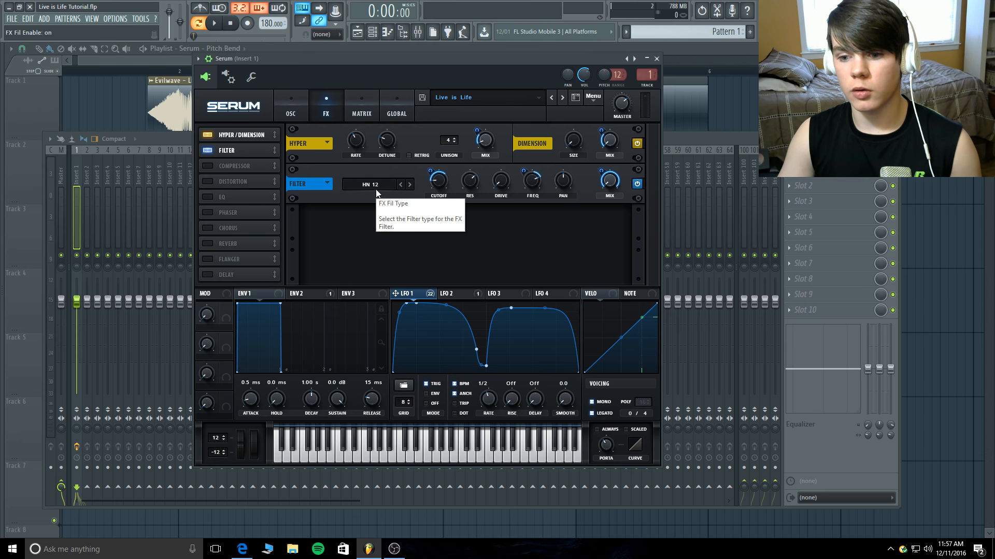
mouse_move(442, 185)
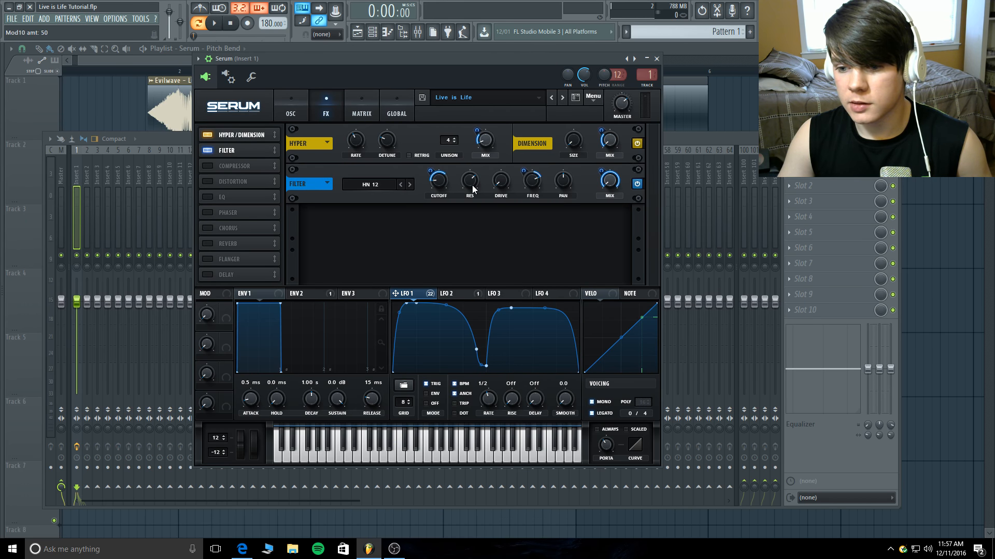
mouse_move(473, 186)
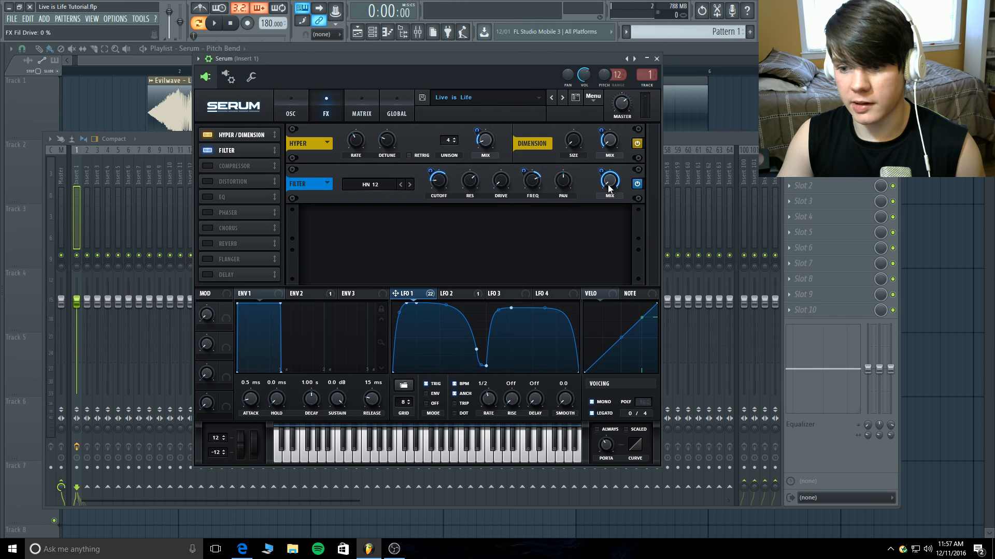
mouse_move(530, 184)
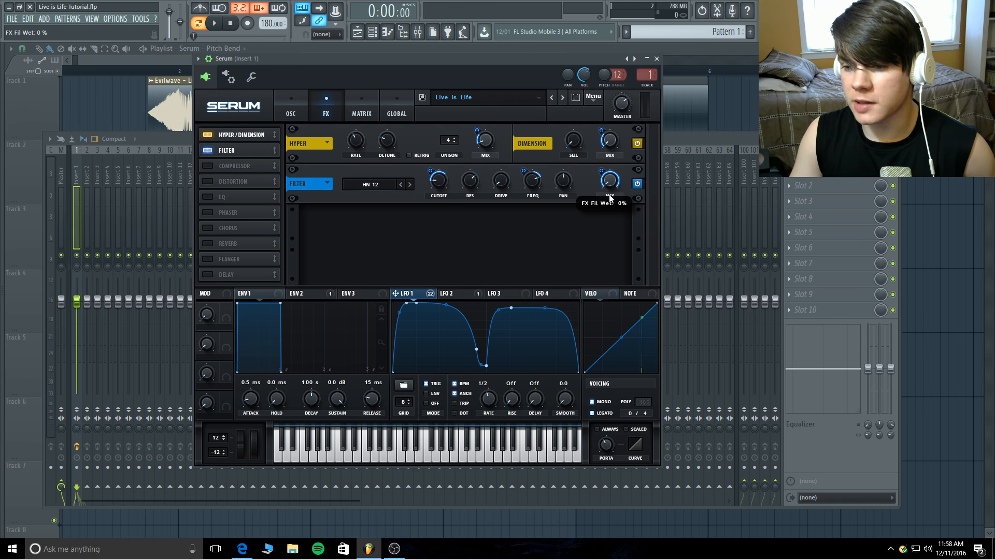
mouse_move(604, 167)
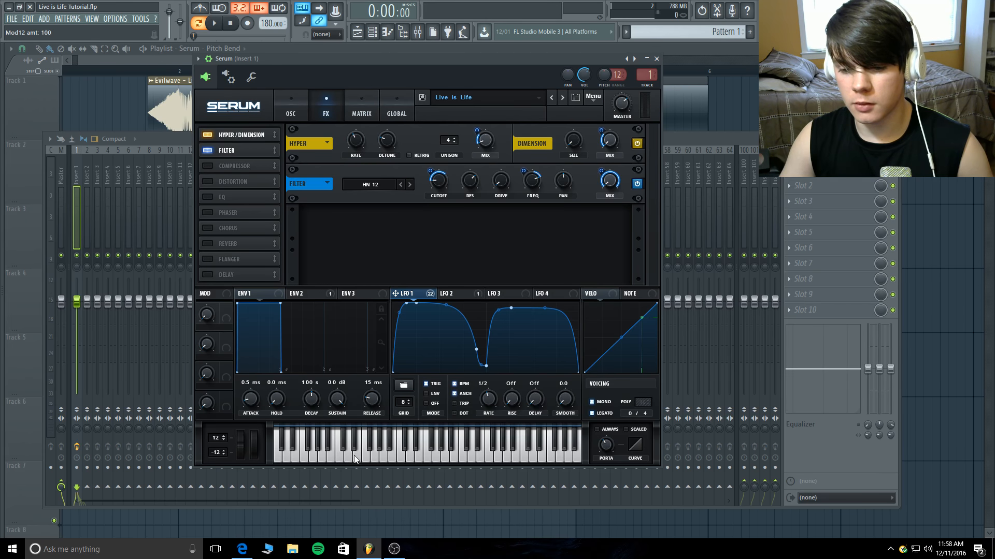
left_click(214, 23)
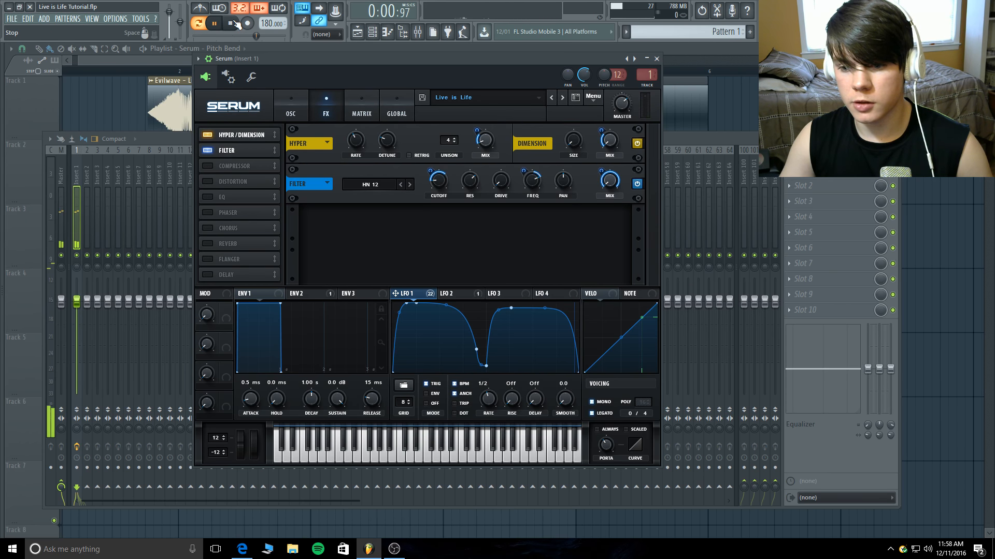
left_click(231, 23)
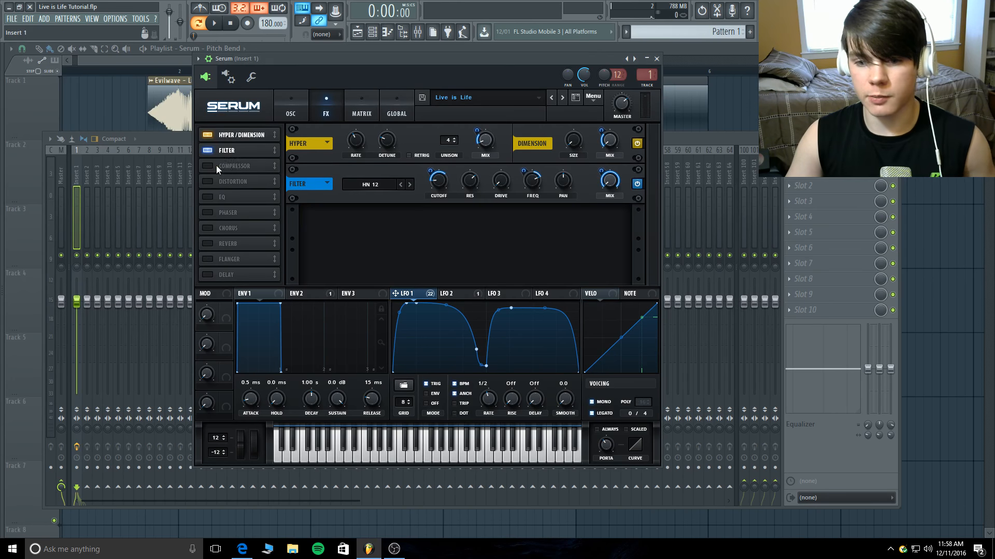
Enable the multiband Compressor effect and play the pattern briefly to hear it
left_click(208, 166)
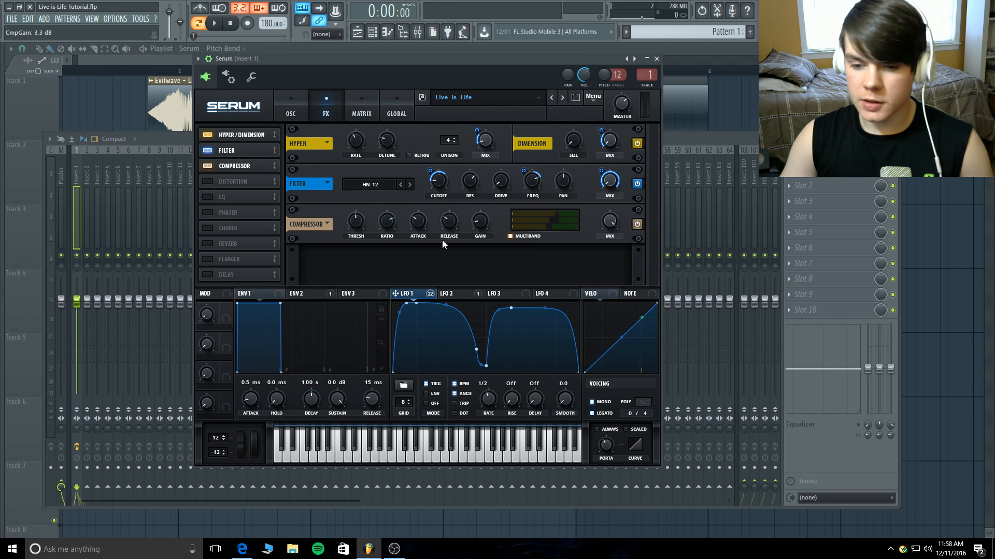
left_click(214, 23)
left_click(232, 23)
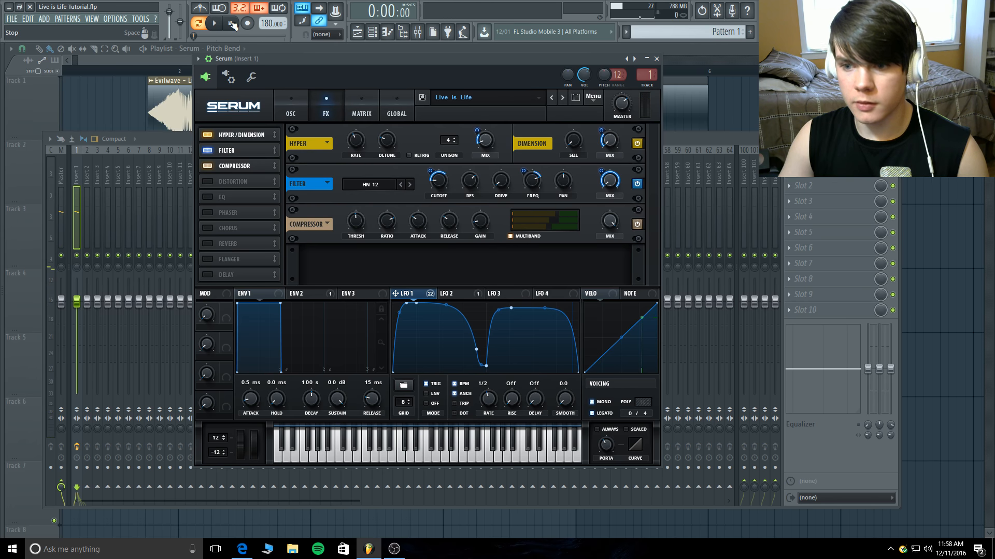
Enable the Sin Fold Distortion effect, check its Drive amount, and audition the pattern
left_click(207, 181)
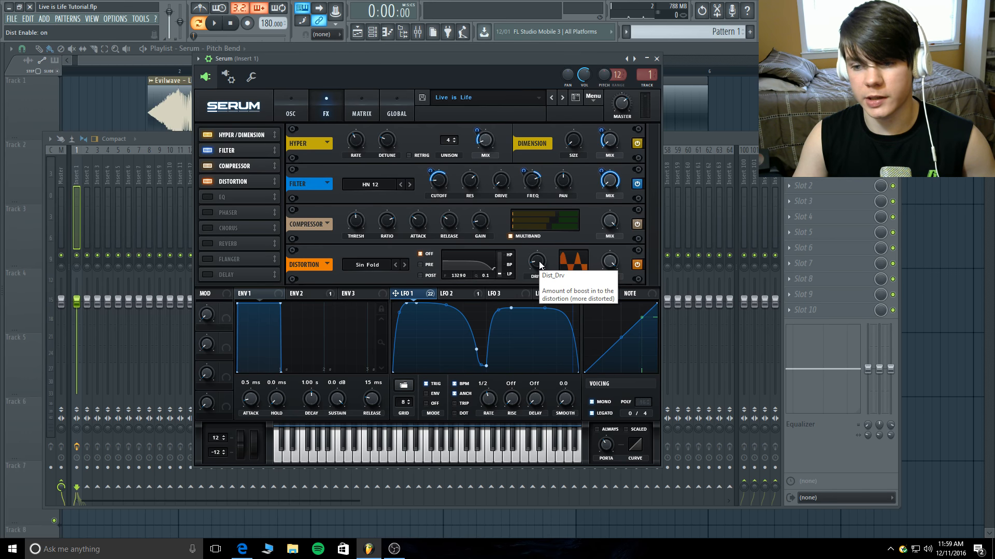
left_click_drag(539, 265, 539, 262)
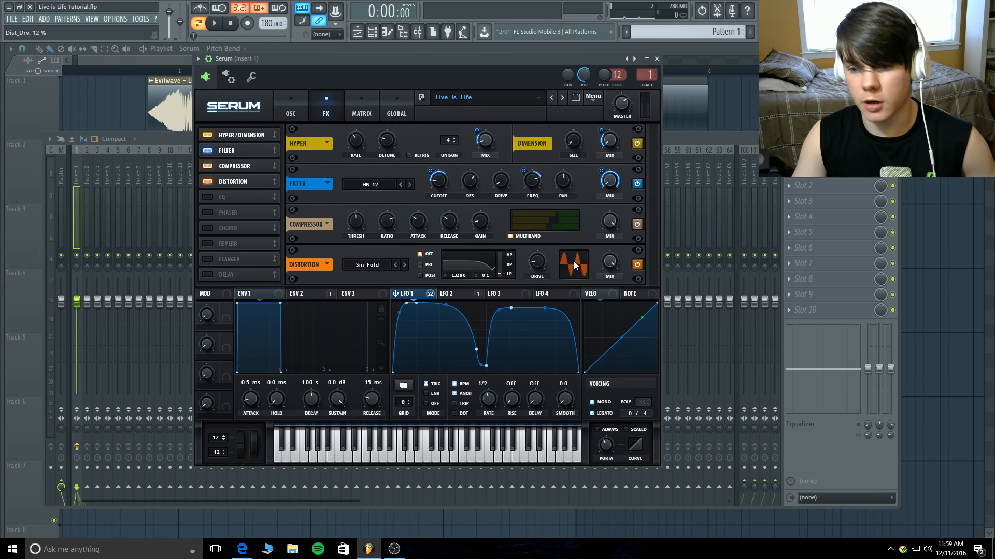
left_click(217, 23)
left_click(232, 23)
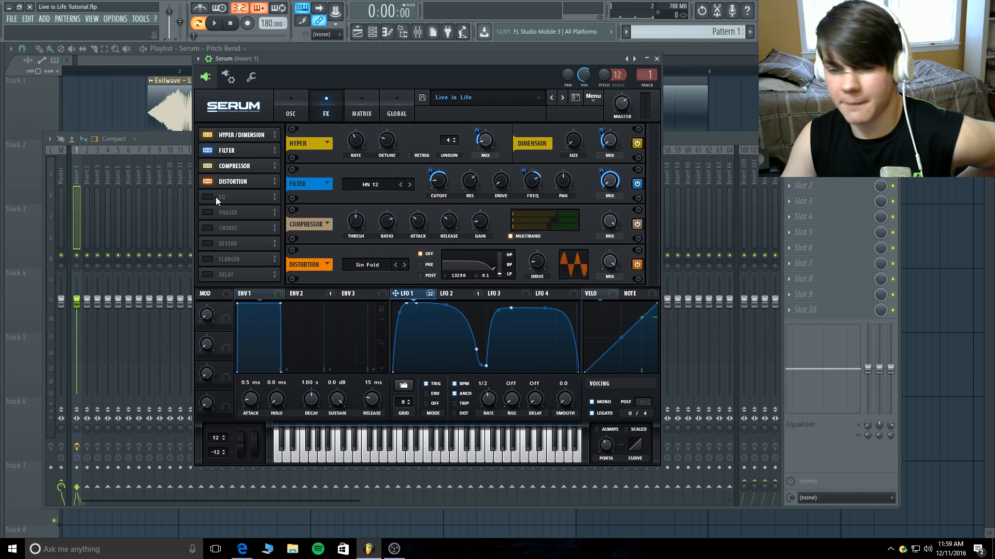
Enable the EQ effect and play the pattern briefly to hear it
left_click(238, 198)
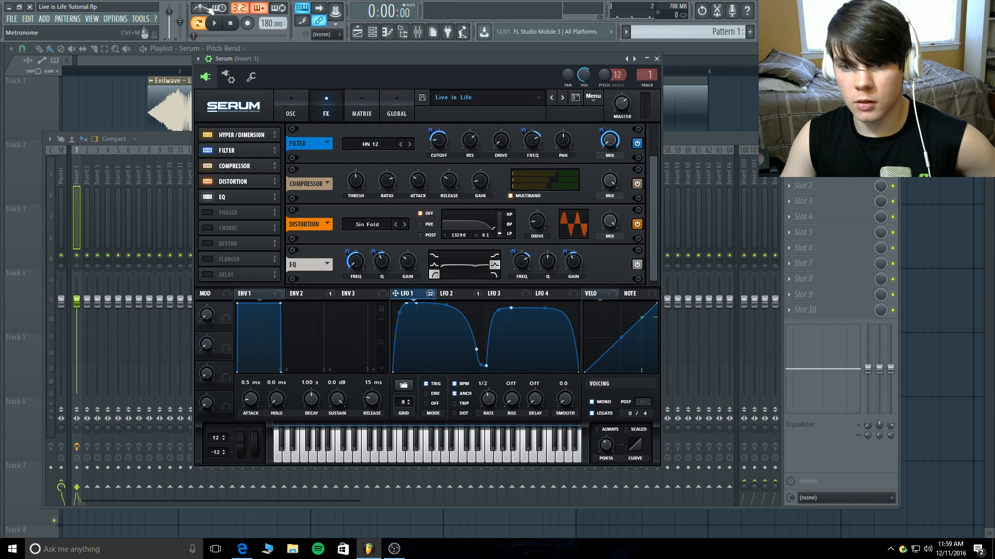
left_click(214, 23)
left_click(230, 23)
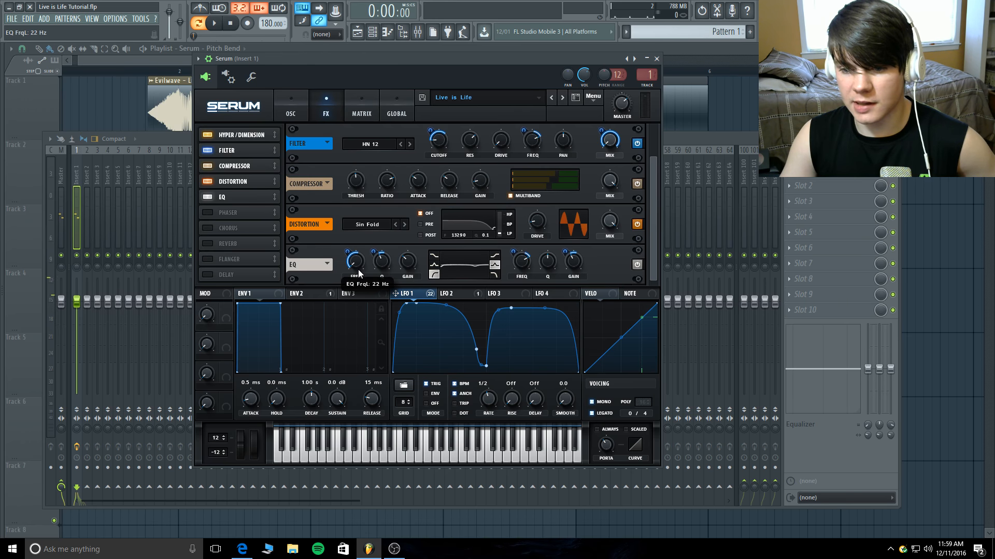
Inspect the Freq, Q and Gain settings of both EQ bands and the modulation amounts assigned to them
left_click_drag(347, 251, 348, 254)
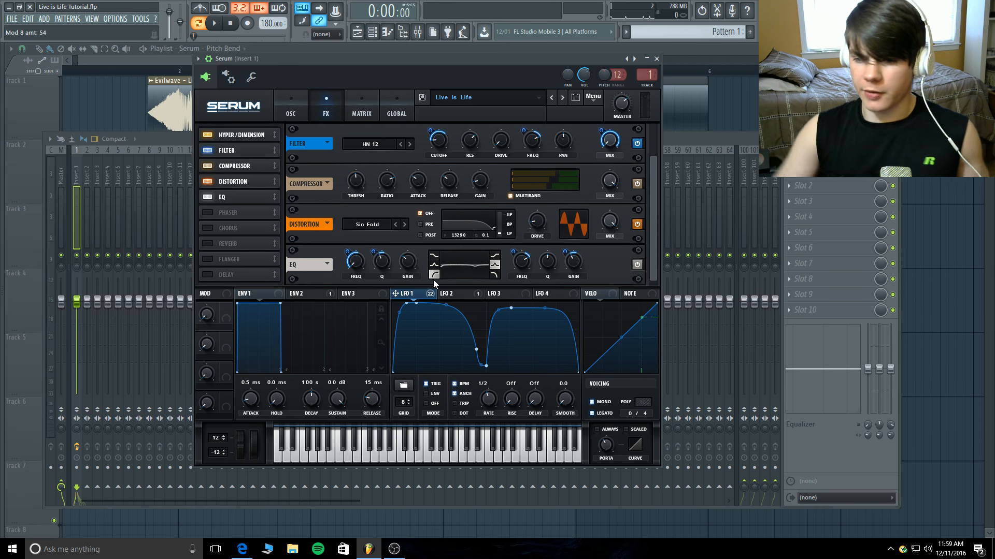
left_click(379, 269)
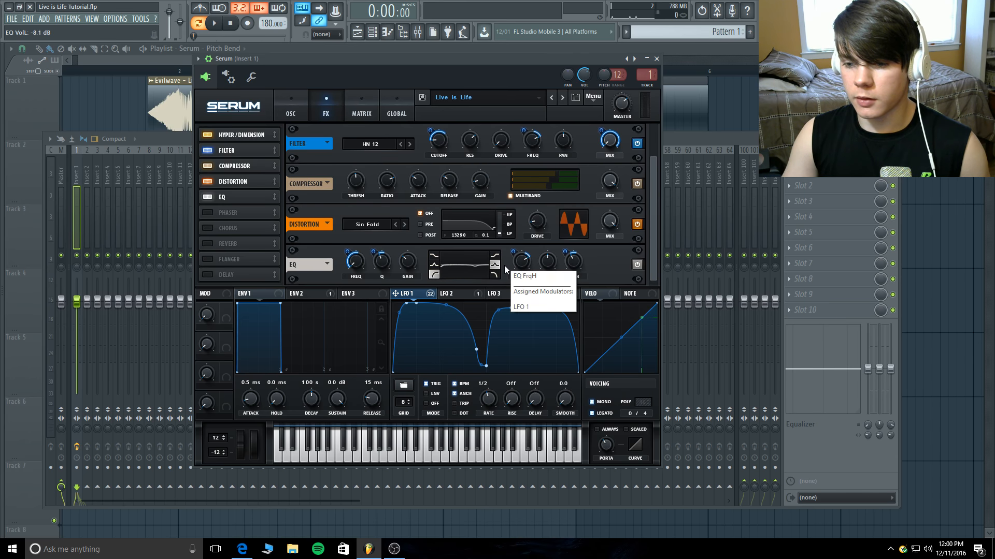
mouse_move(517, 264)
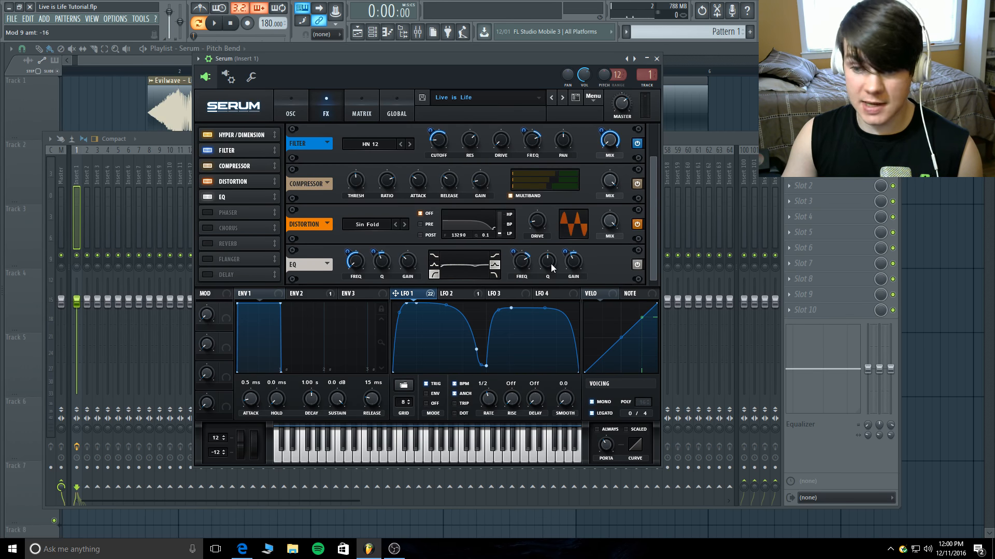
mouse_move(552, 266)
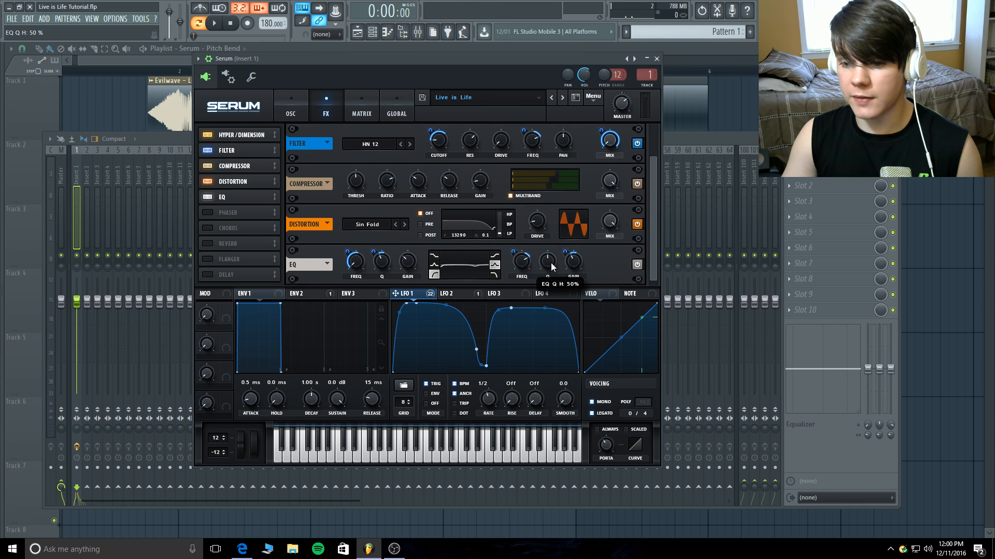
mouse_move(568, 265)
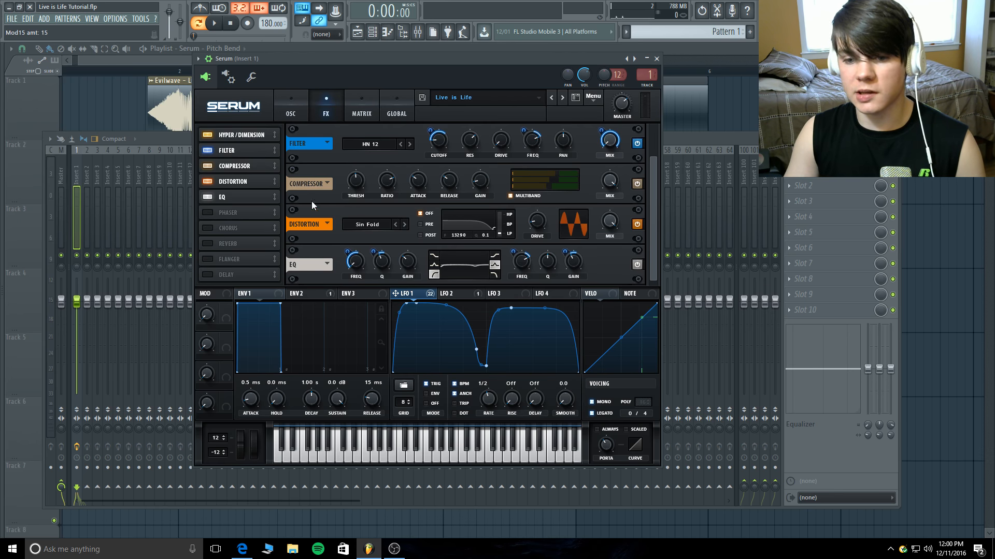
Compare the bass without and with the EQ by bypassing it, playing the pattern, re-enabling it and playing again
left_click(207, 198)
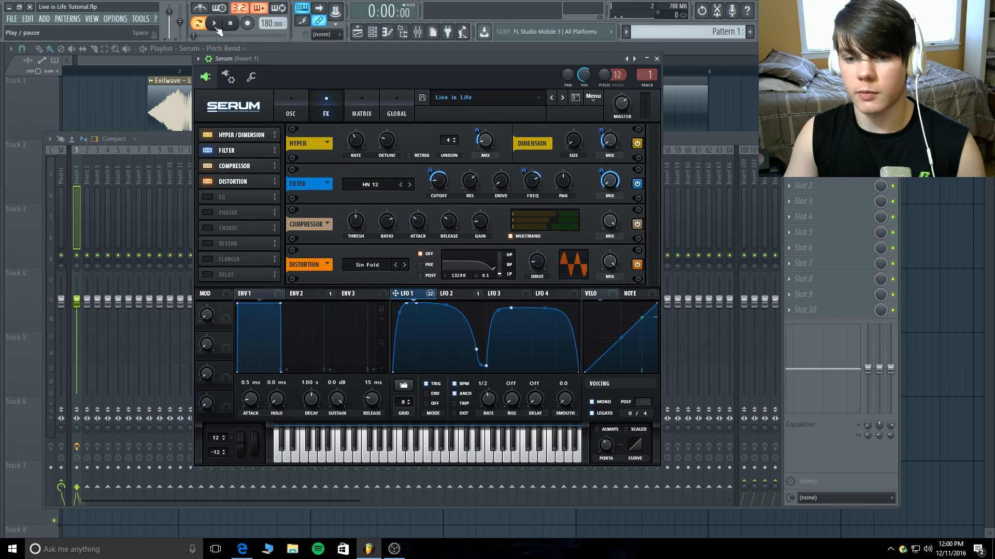
left_click(214, 23)
left_click(228, 24)
left_click(206, 198)
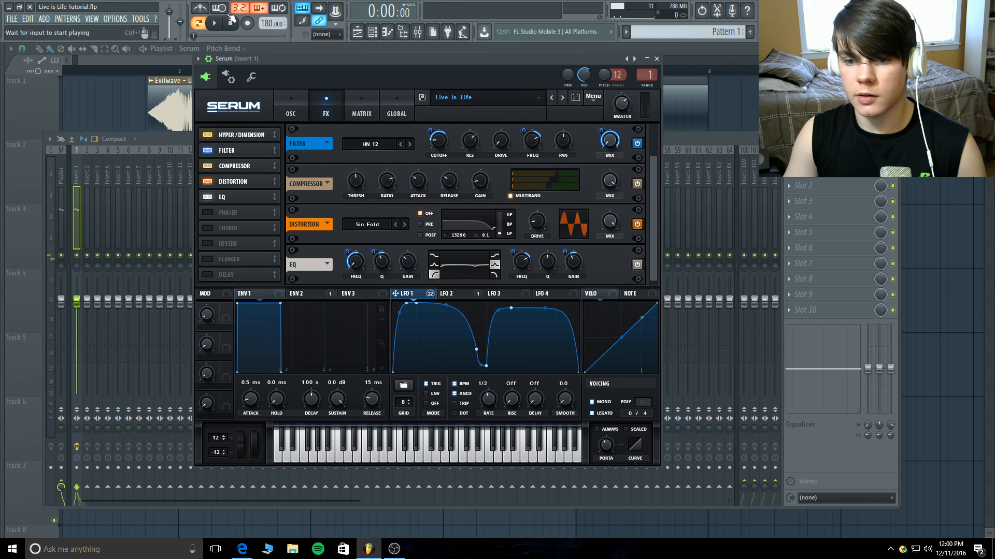
left_click(214, 23)
left_click(230, 24)
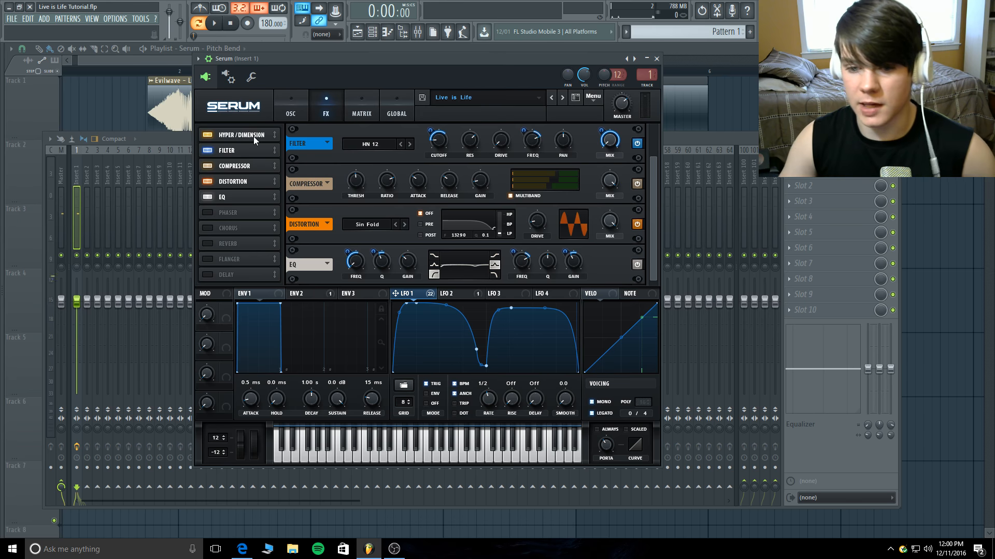
Enable the Phaser effect and check its Mix, Rate, Depth and Freq settings along with the Mix and Freq modulation
left_click(207, 212)
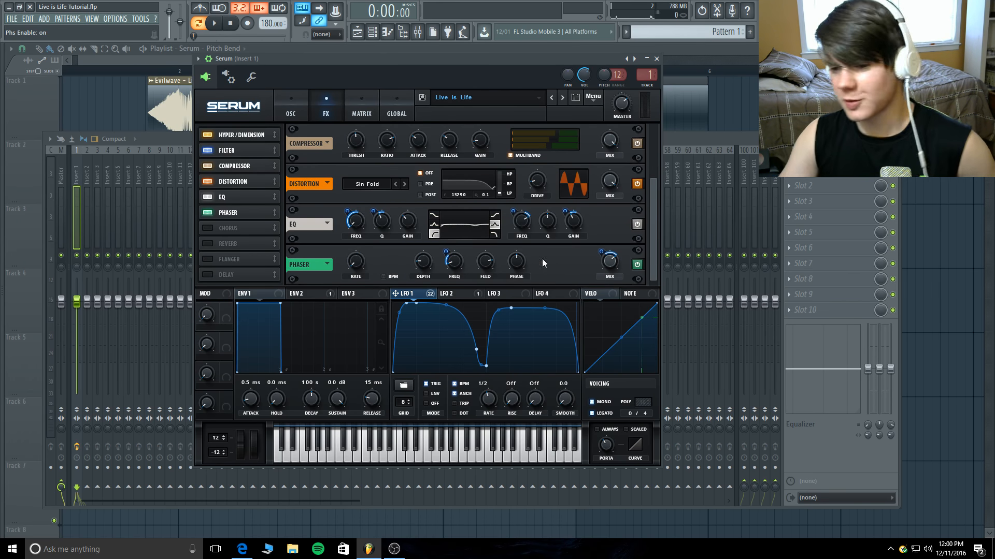
left_click(609, 267)
left_click(603, 253)
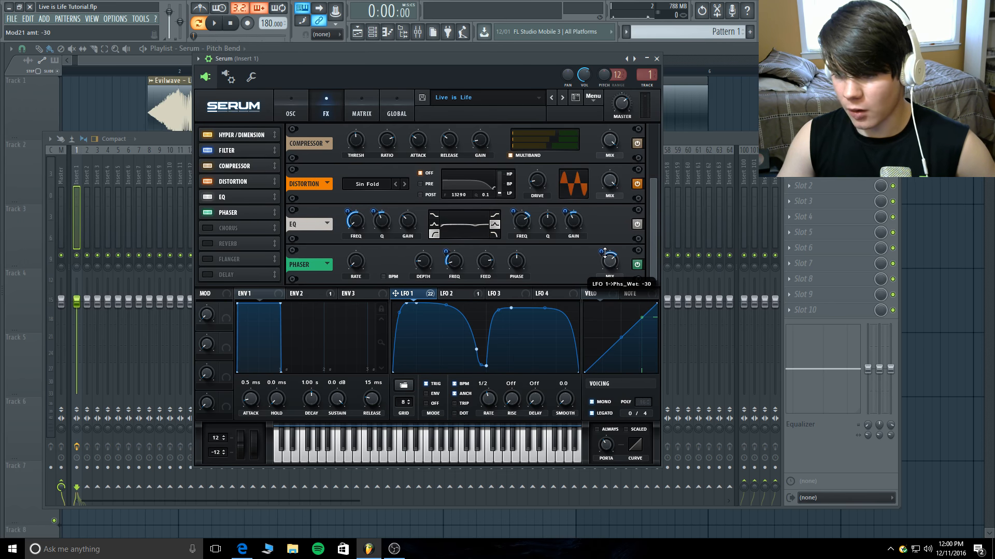
left_click(356, 263)
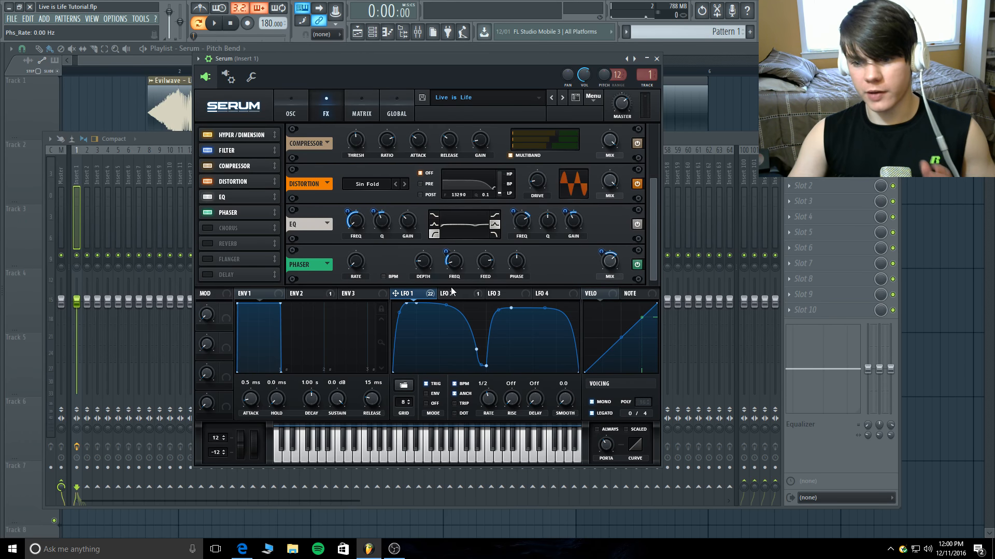
left_click(426, 264)
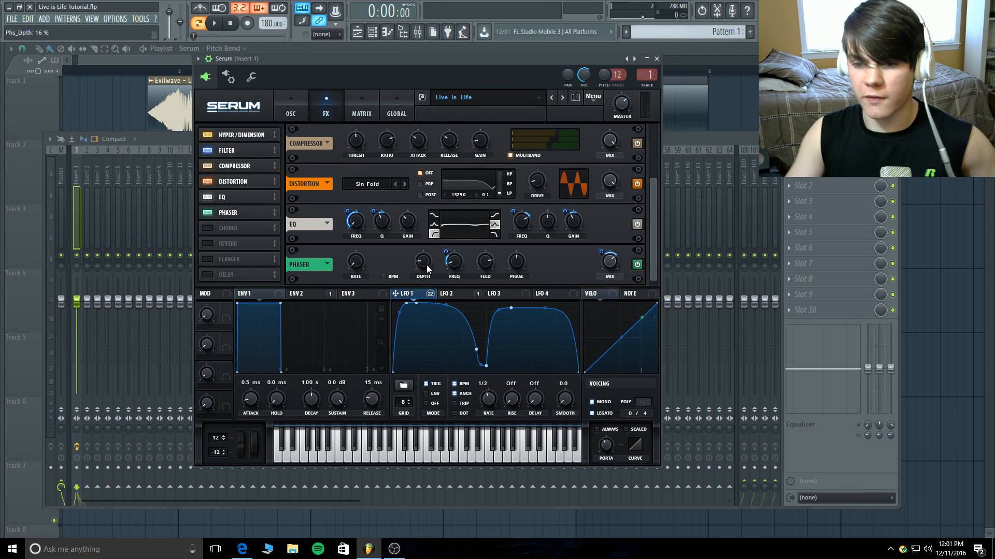
left_click(455, 262)
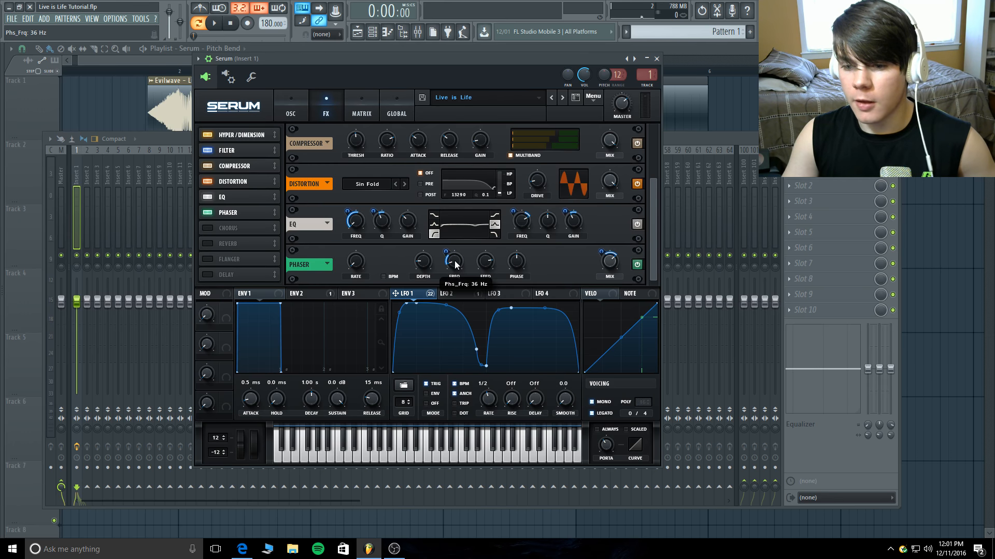
left_click(444, 253)
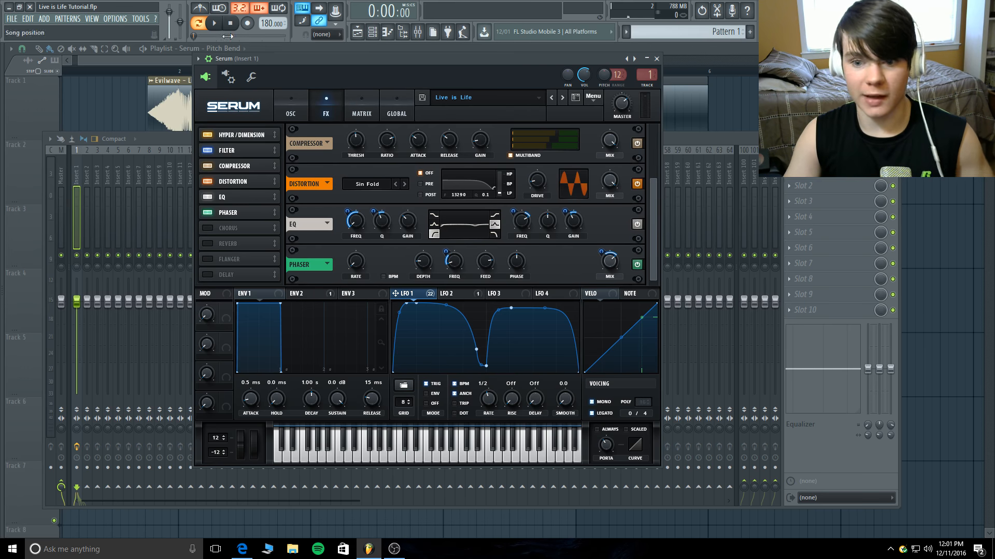
Audition the pattern with the Phaser on, bypassed and on again, leaving the effect enabled
left_click(214, 23)
left_click(231, 24)
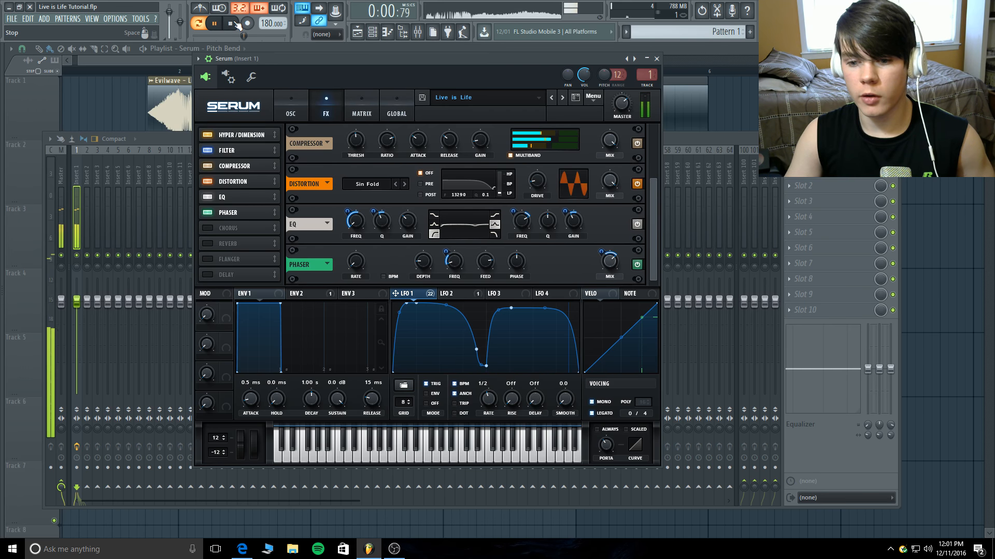
left_click(213, 212)
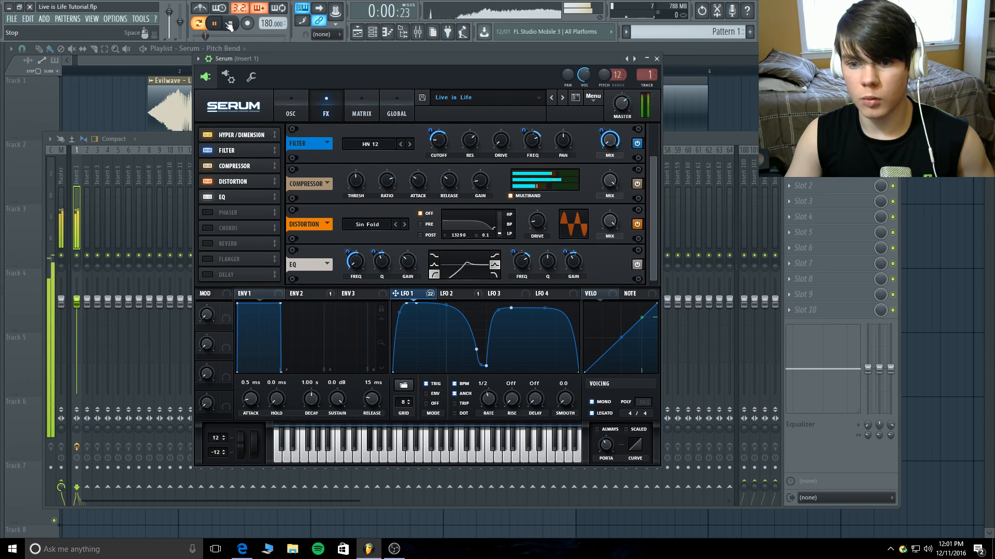
left_click(213, 213)
left_click(214, 23)
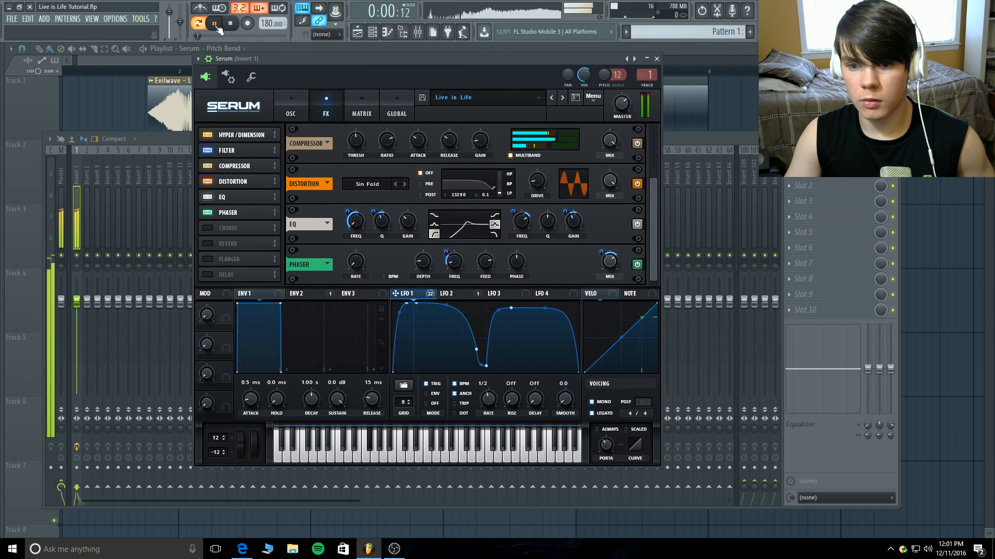
left_click(231, 24)
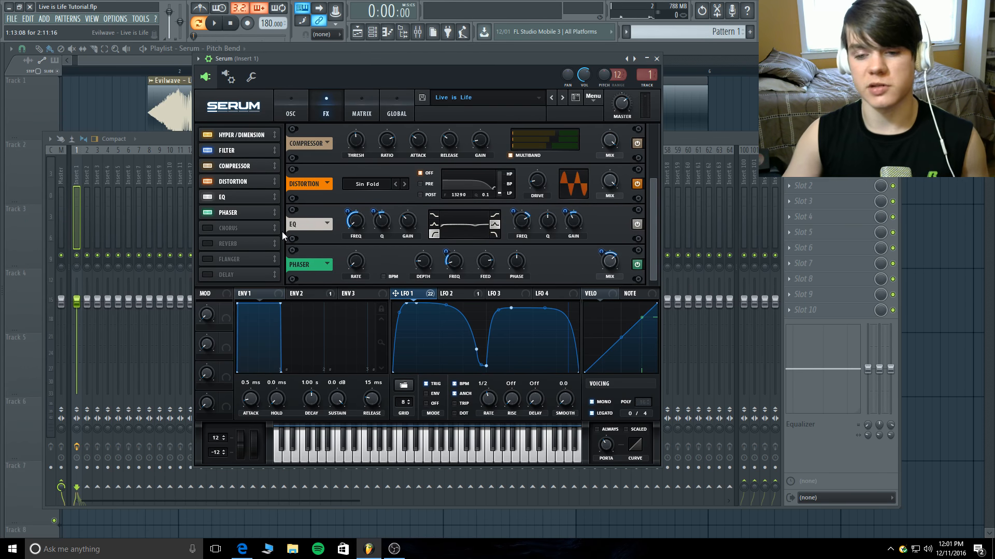
Enable the Chorus effect and play the pattern briefly to hear it
left_click(203, 224)
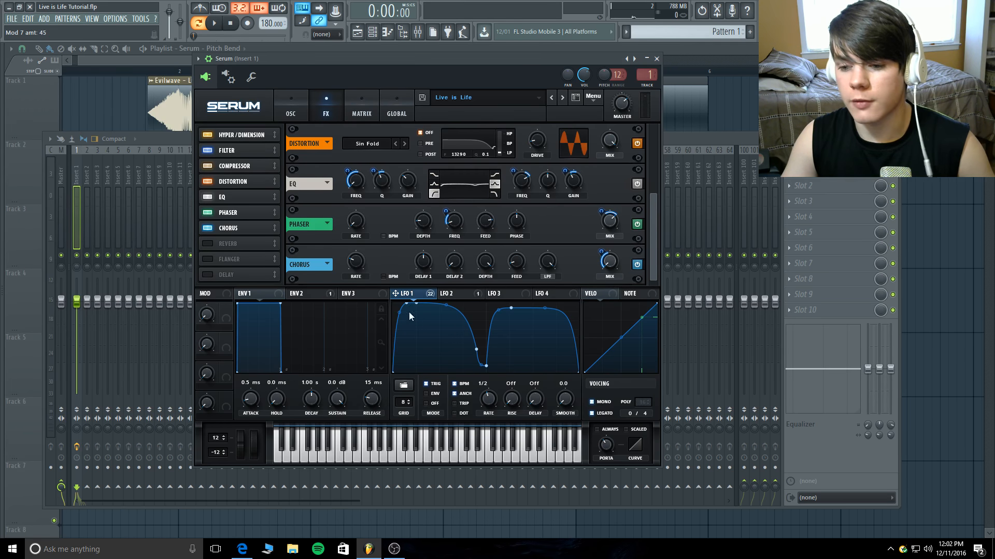
left_click(214, 24)
left_click(231, 23)
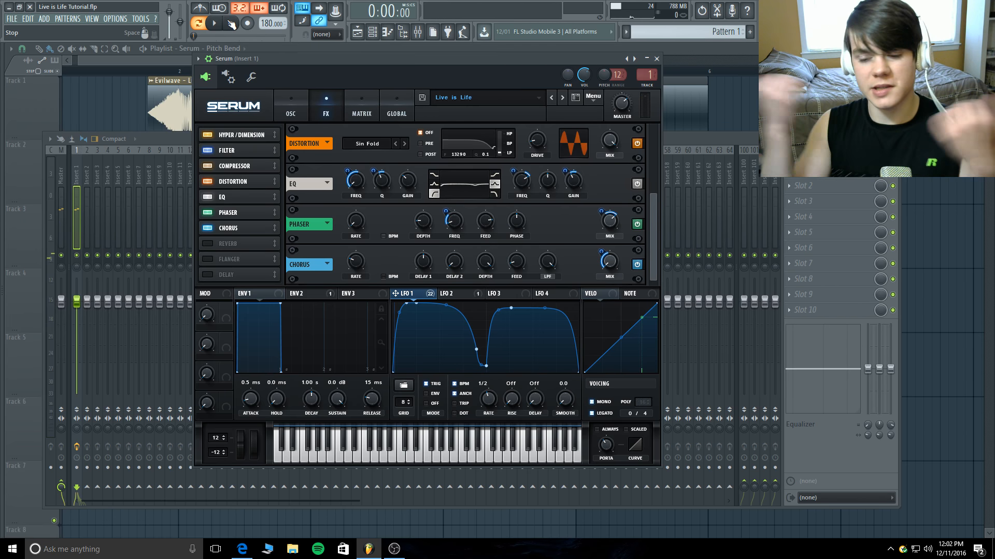
Enable the Reverb effect and check its Hall type, Size, Decay, Low Cut, High Cut, Spin and Spin Depth settings
left_click(207, 243)
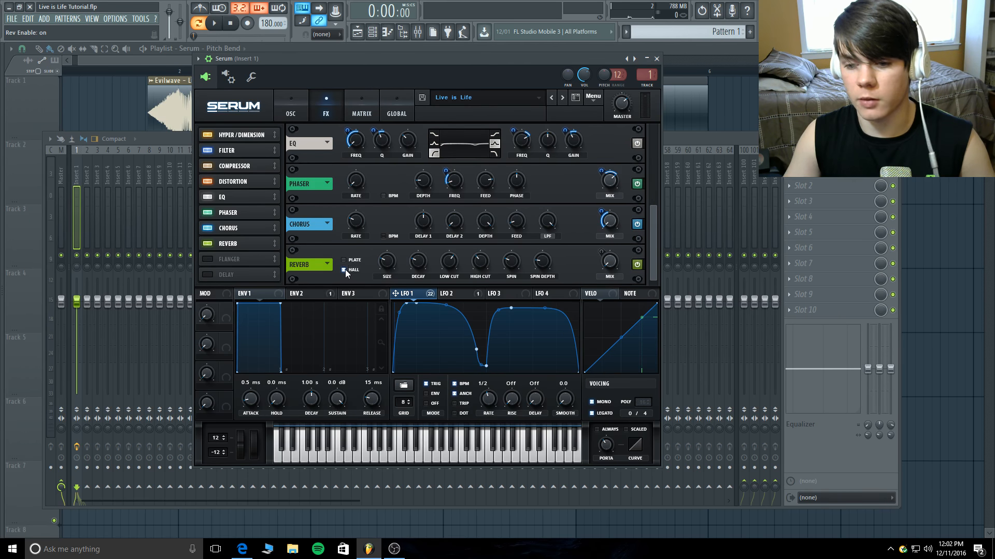
mouse_move(388, 264)
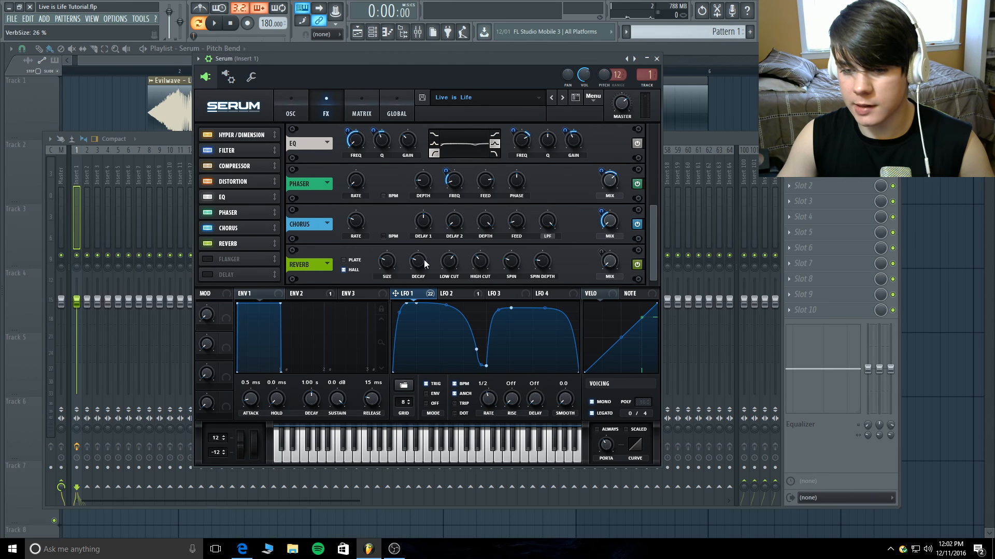
mouse_move(424, 262)
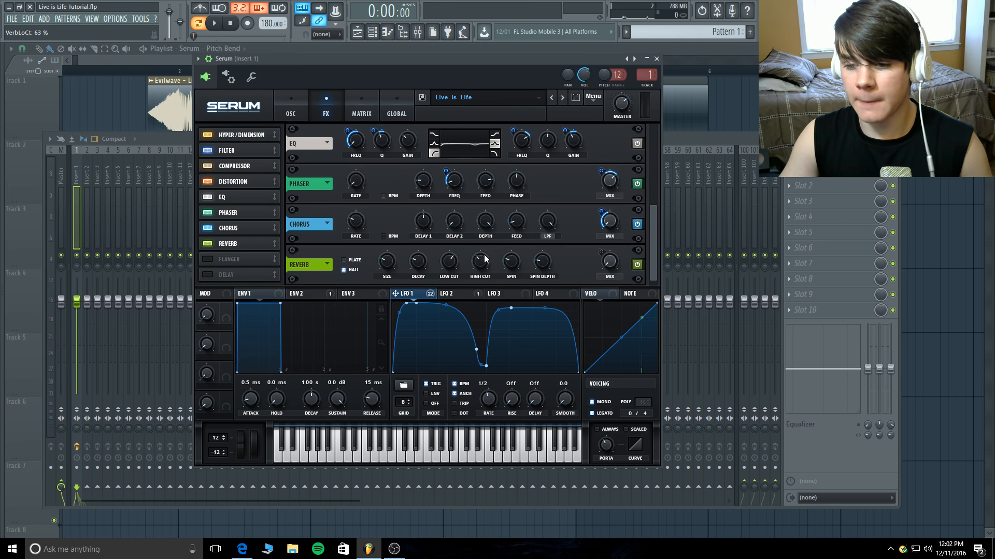
mouse_move(485, 264)
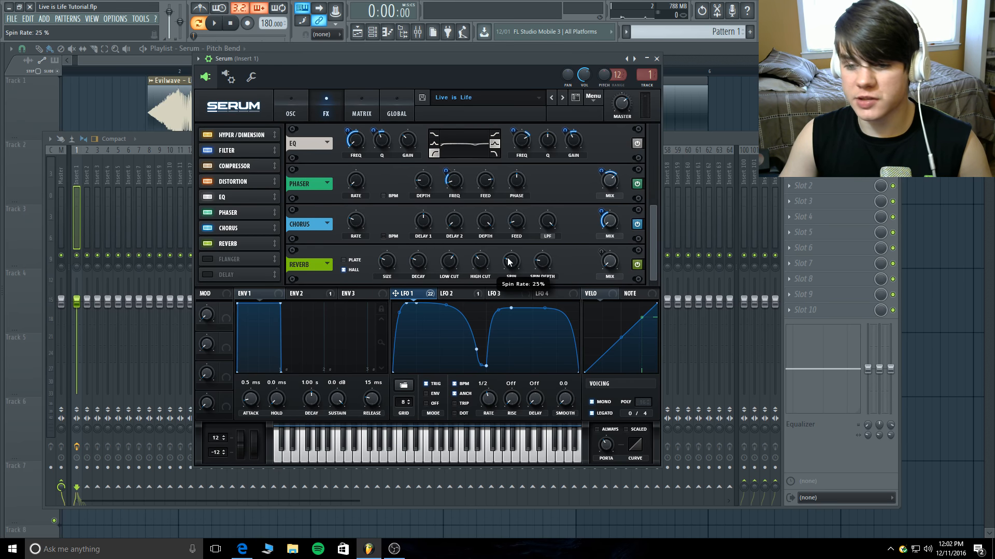
mouse_move(539, 262)
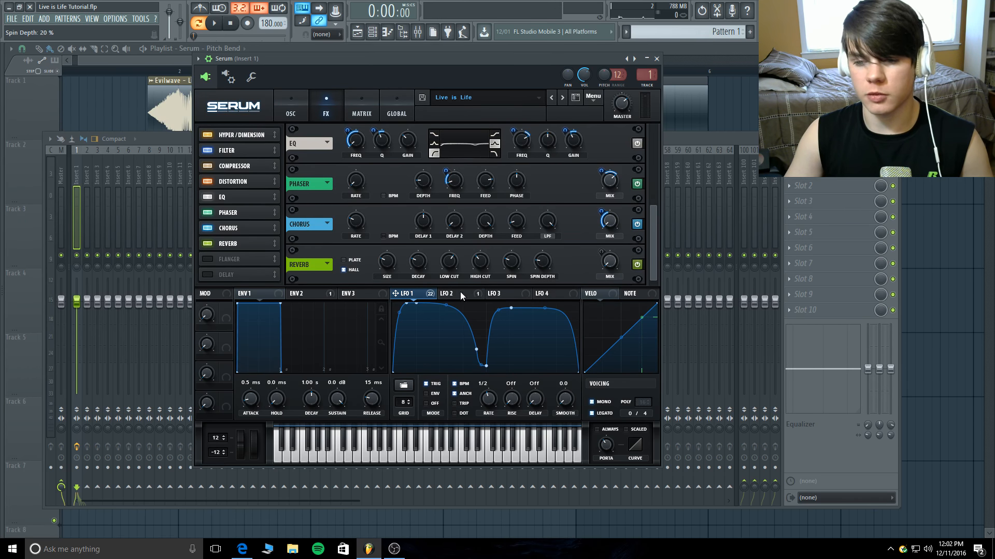
Show Envelope 2, check its modulation of the Reverb Mix, and play the pattern briefly to hear the reverb
left_click(314, 293)
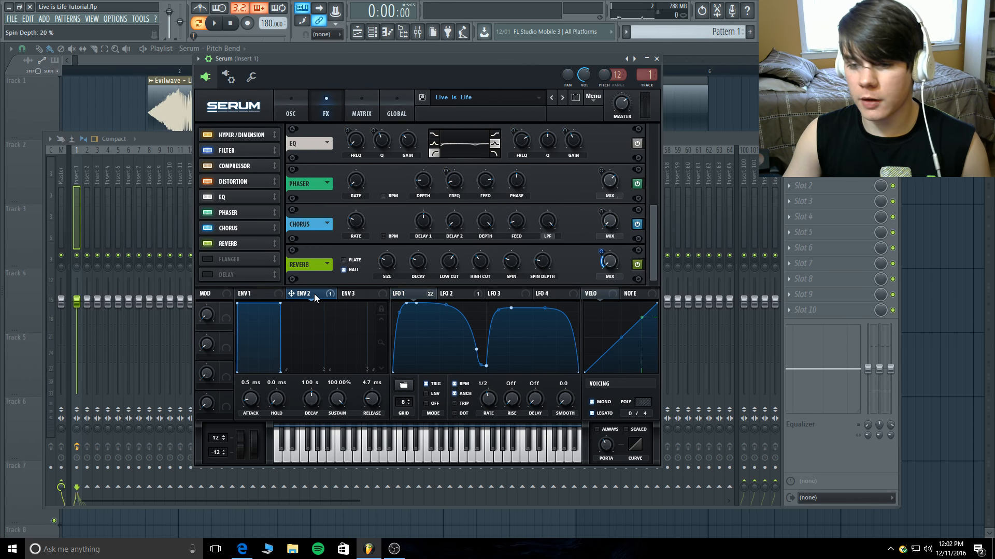
mouse_move(315, 300)
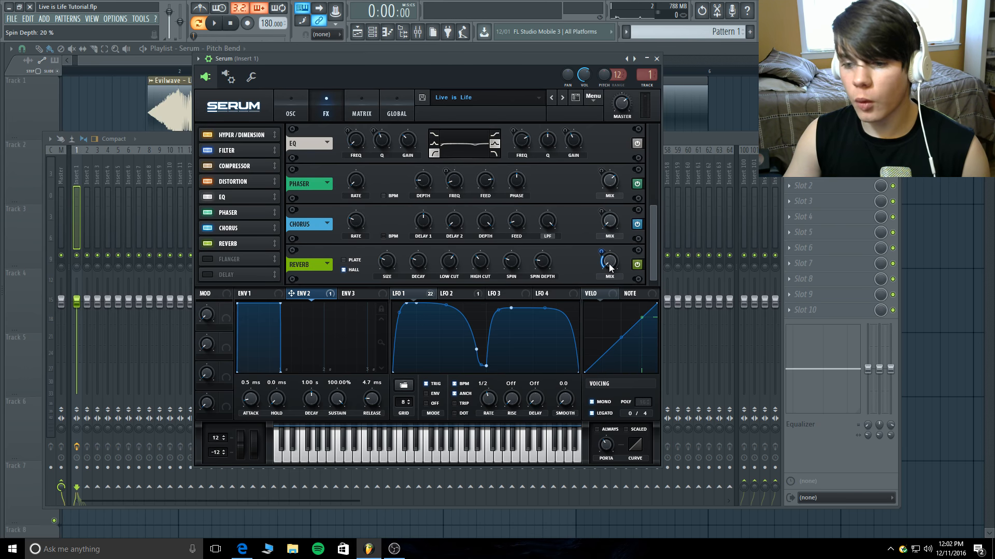
mouse_move(609, 268)
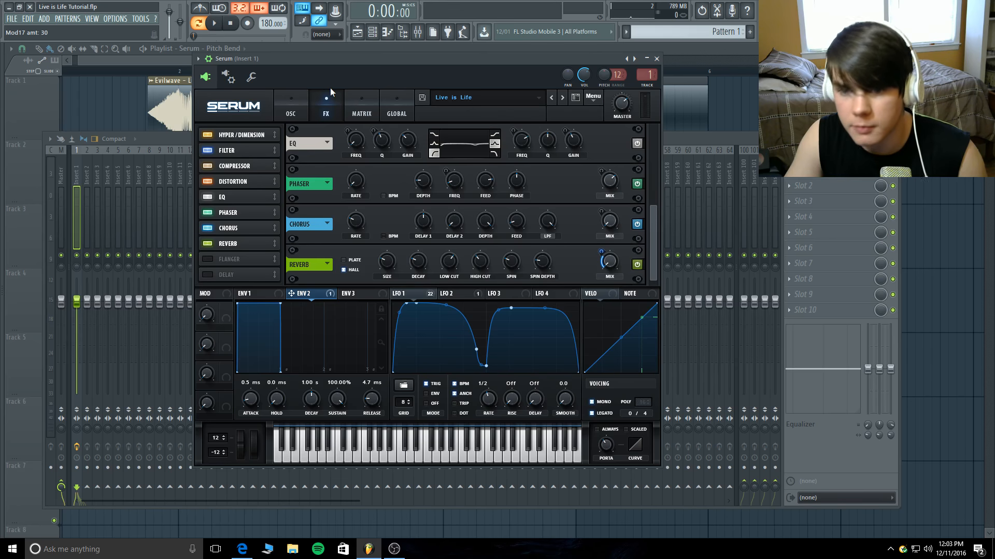
left_click(215, 24)
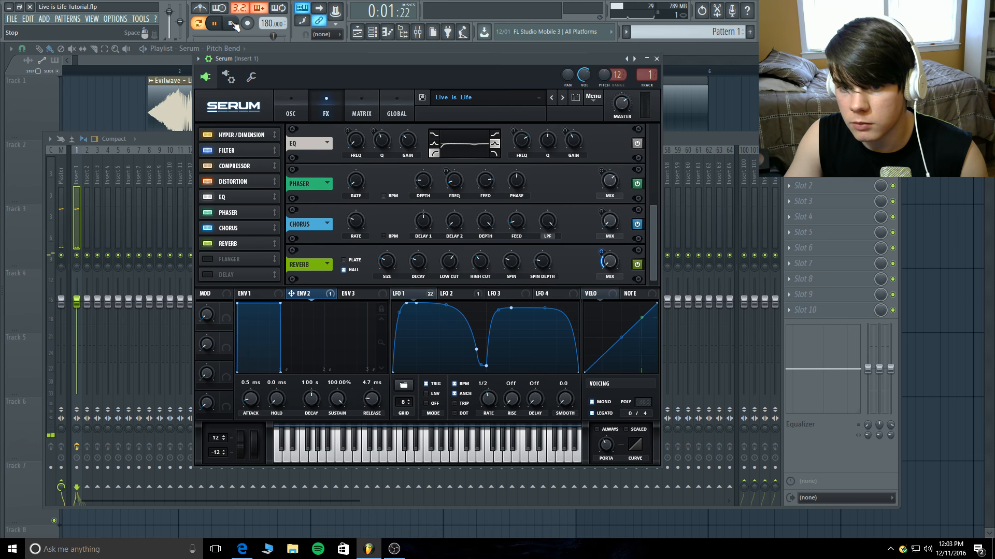
left_click(231, 25)
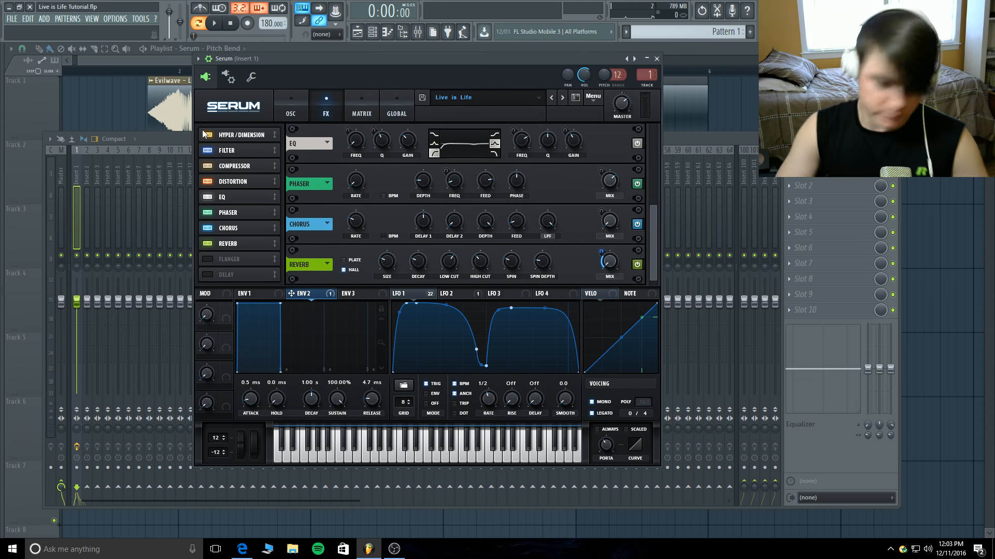
Review Serum's oscillator page, and close the plugin and mixer windows to reveal the playlist
left_click(302, 104)
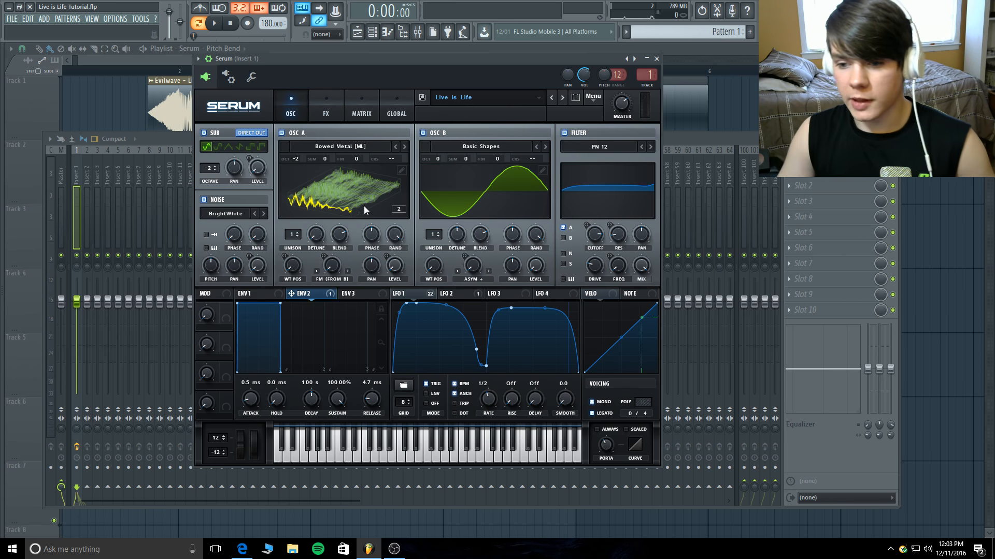
left_click(656, 59)
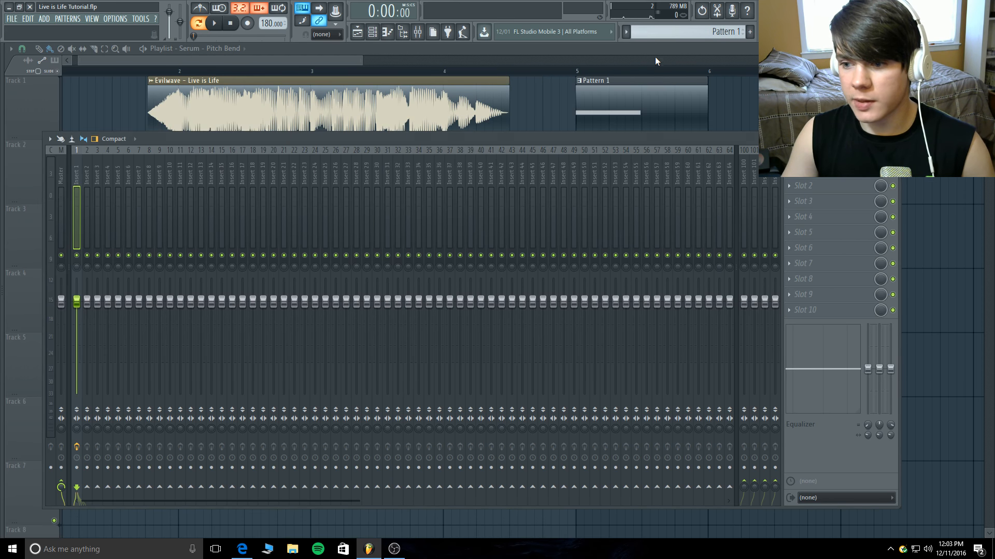
left_click(655, 57)
Play the playlist from bar 5 to hear the finished bass with the snare and automation clips
left_click(582, 71)
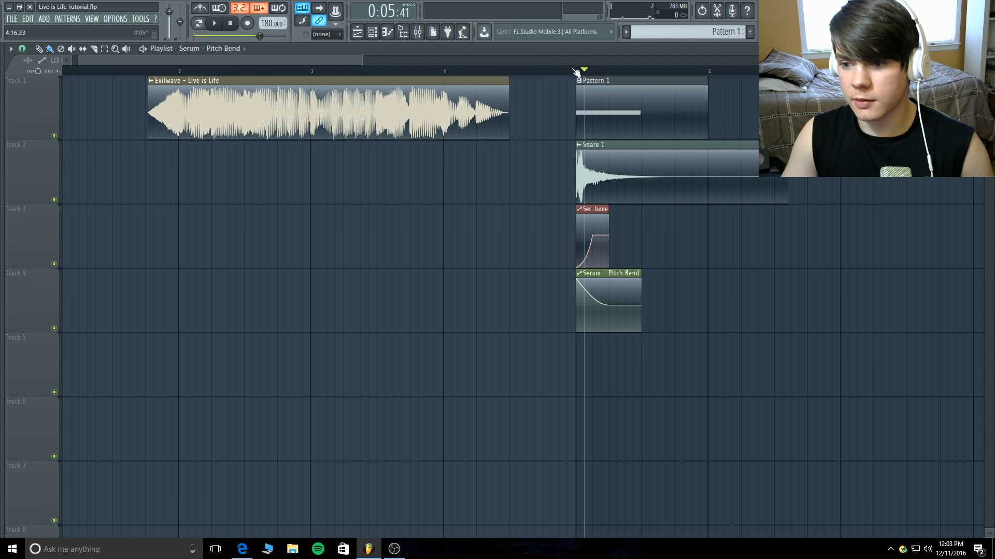
key("space")
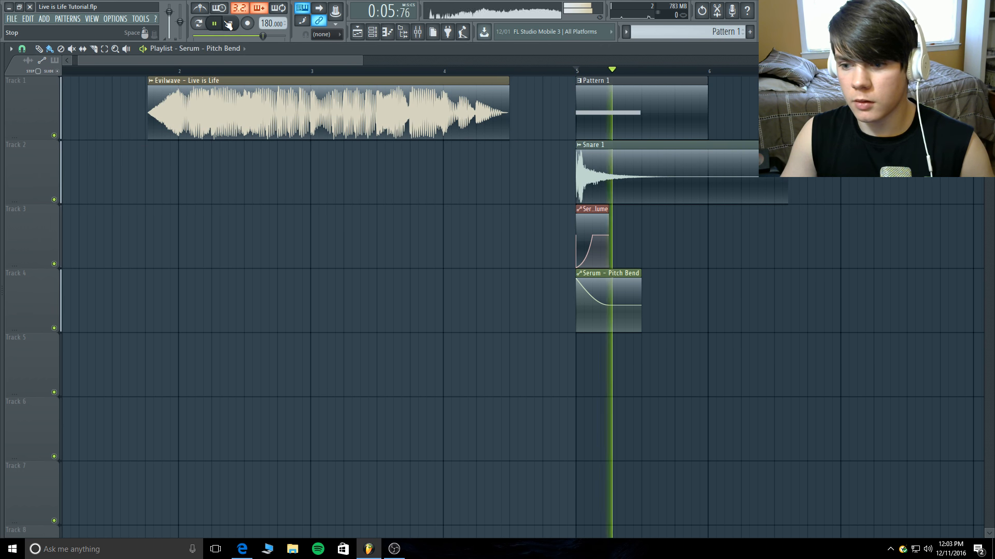
left_click(228, 24)
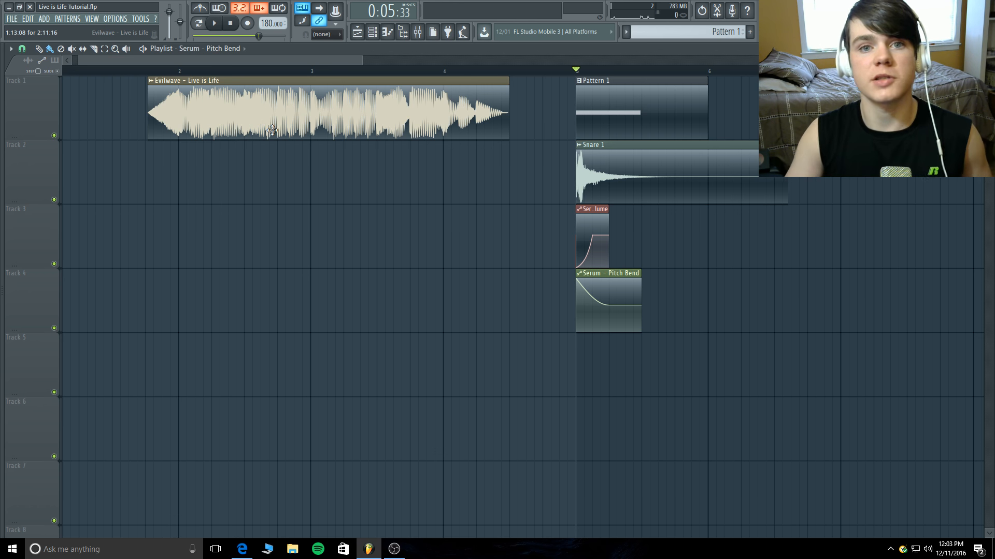
Switch to the OBS recording window
left_click(394, 549)
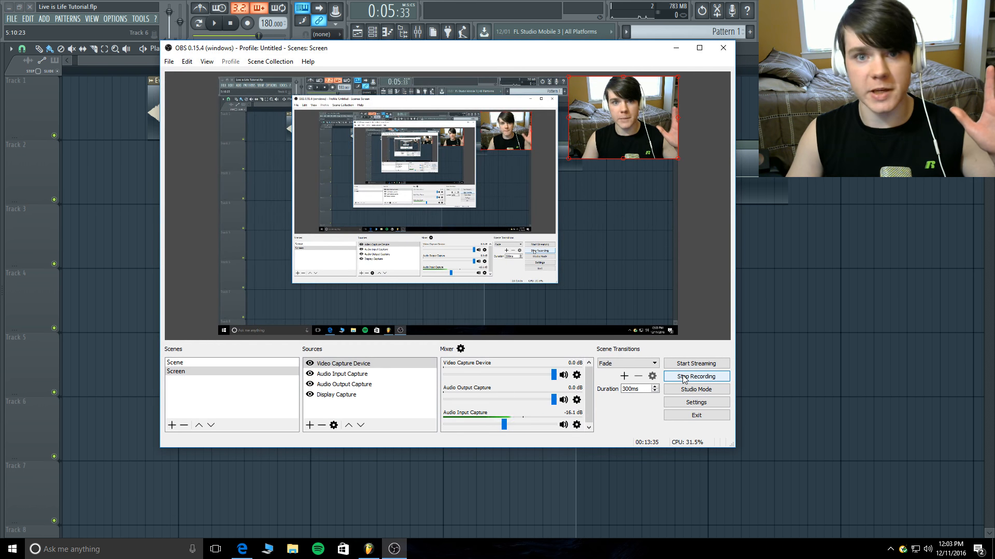